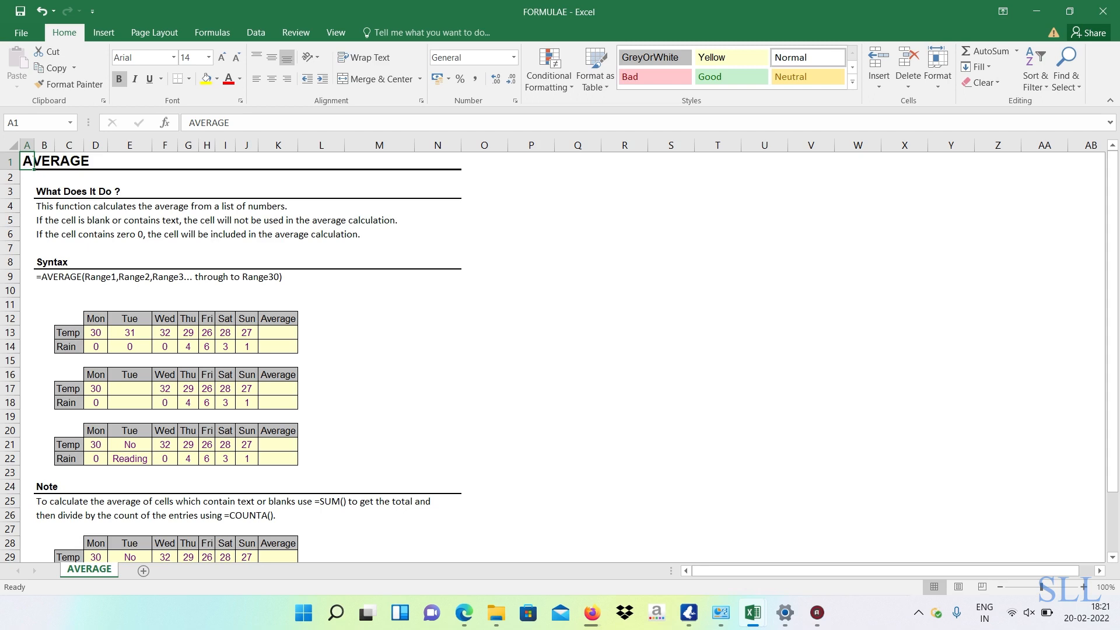
# Dismiss the WinZip pop-up and average the first table's Temp row in K13 with =AVERAGE(D13:J13)
pyautogui.click(278, 333)
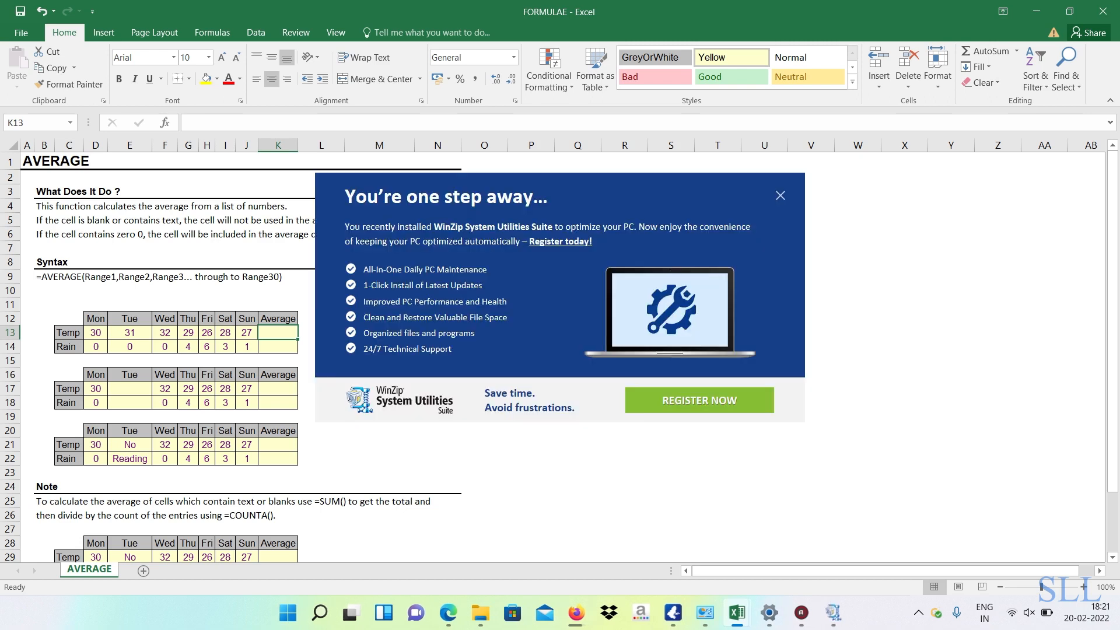
pyautogui.click(781, 196)
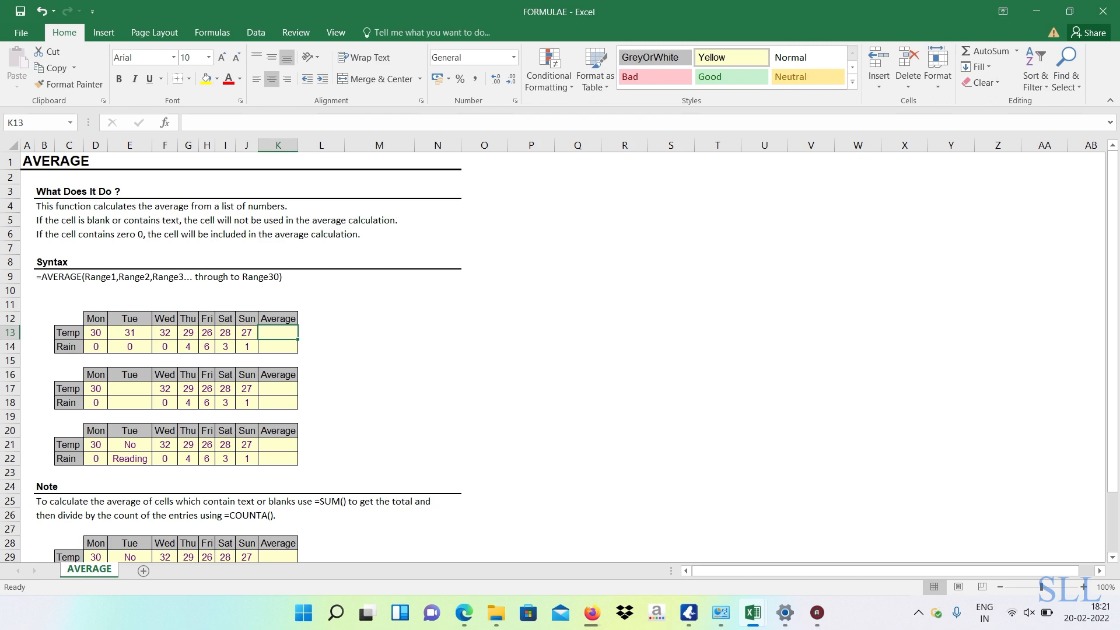
pyautogui.write('=')
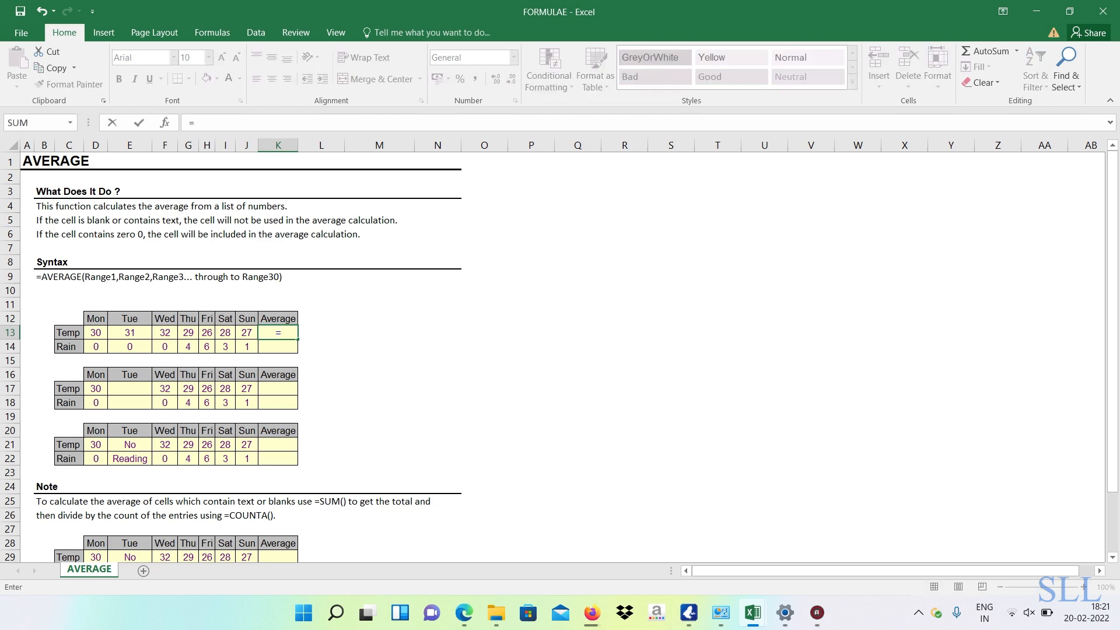
pyautogui.write('AV')
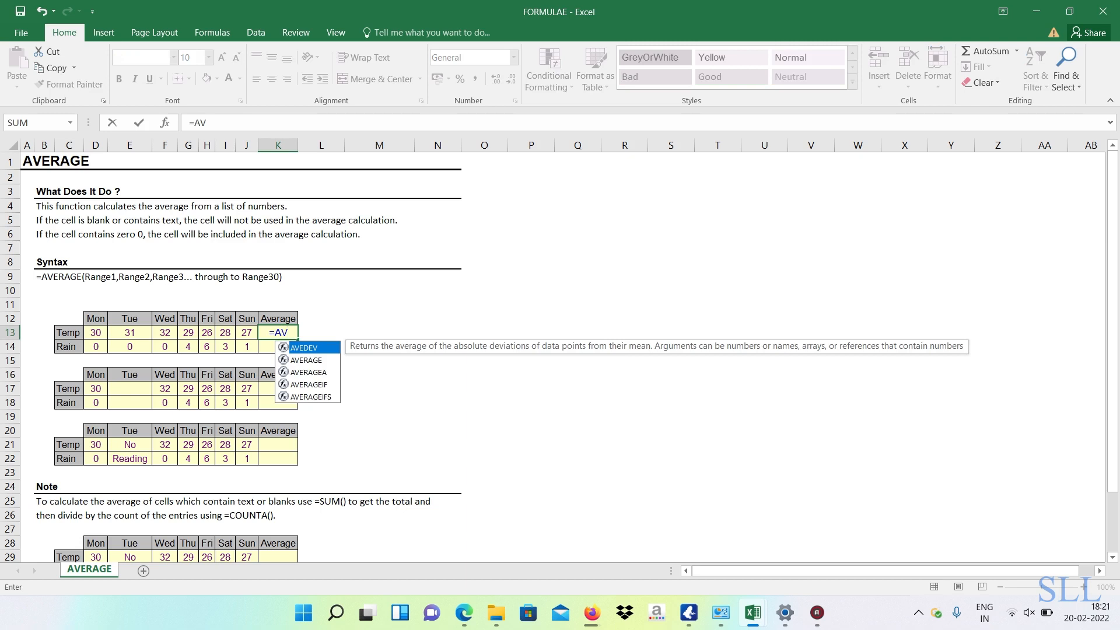
pyautogui.press('Down')
pyautogui.press('Tab')
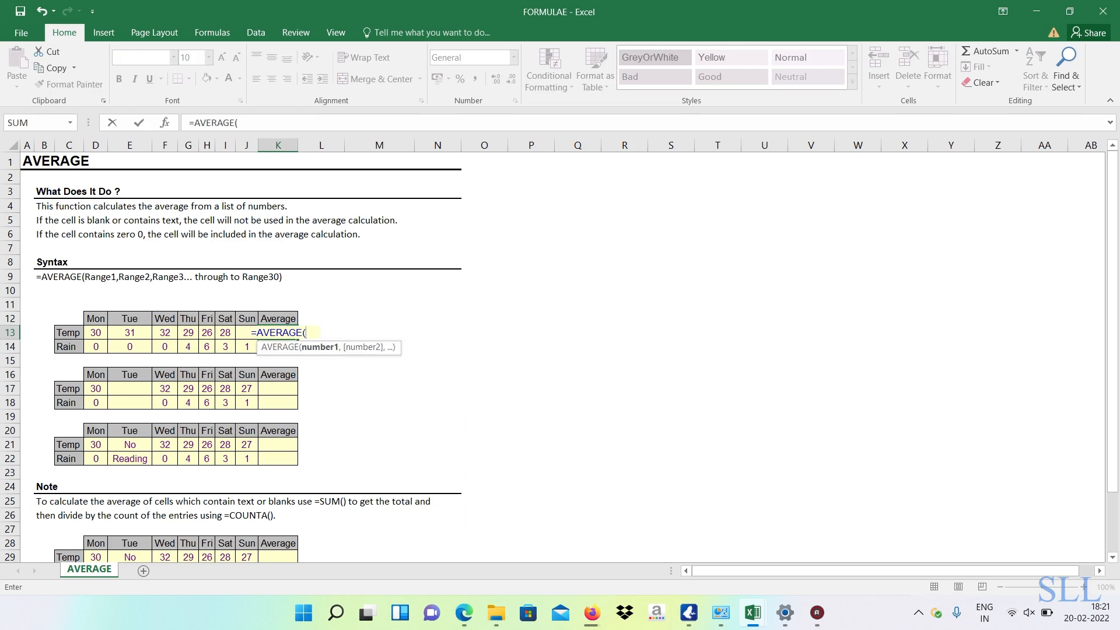
pyautogui.press('Left')
pyautogui.press('Left')
pyautogui.press('Left')
pyautogui.press('Left')
pyautogui.press('Left')
pyautogui.press('Left')
pyautogui.press('Left')
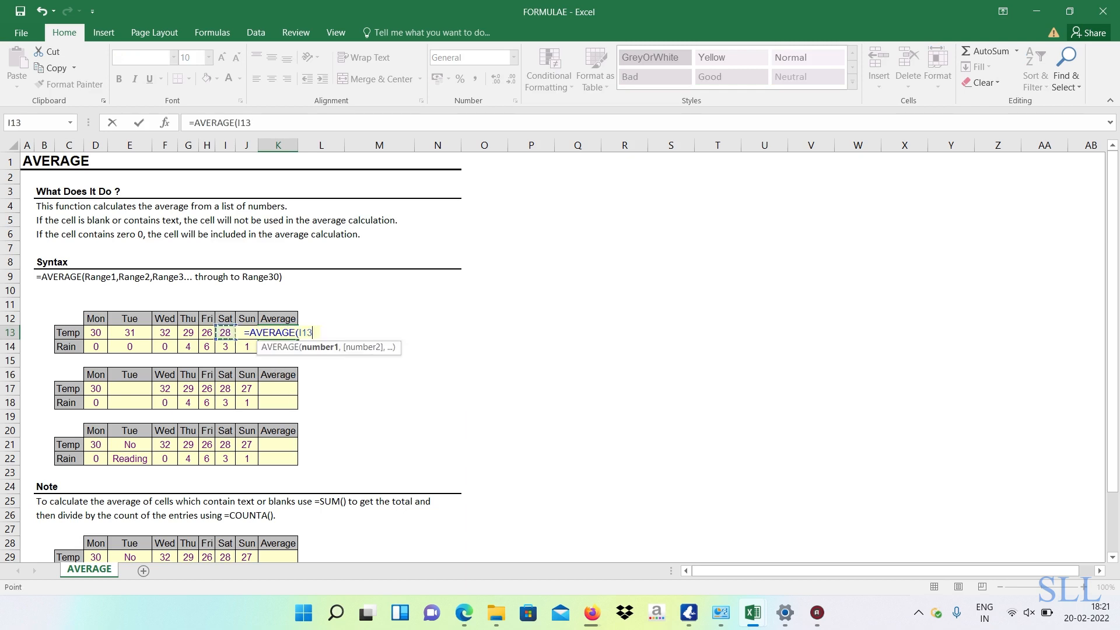
pyautogui.hotkey('shift', 'Right')
pyautogui.hotkey('shift', 'Right')
pyautogui.hotkey('shift', 'Right')
pyautogui.hotkey('shift', 'Right')
pyautogui.hotkey('shift', 'Right')
pyautogui.hotkey('shift', 'Right')
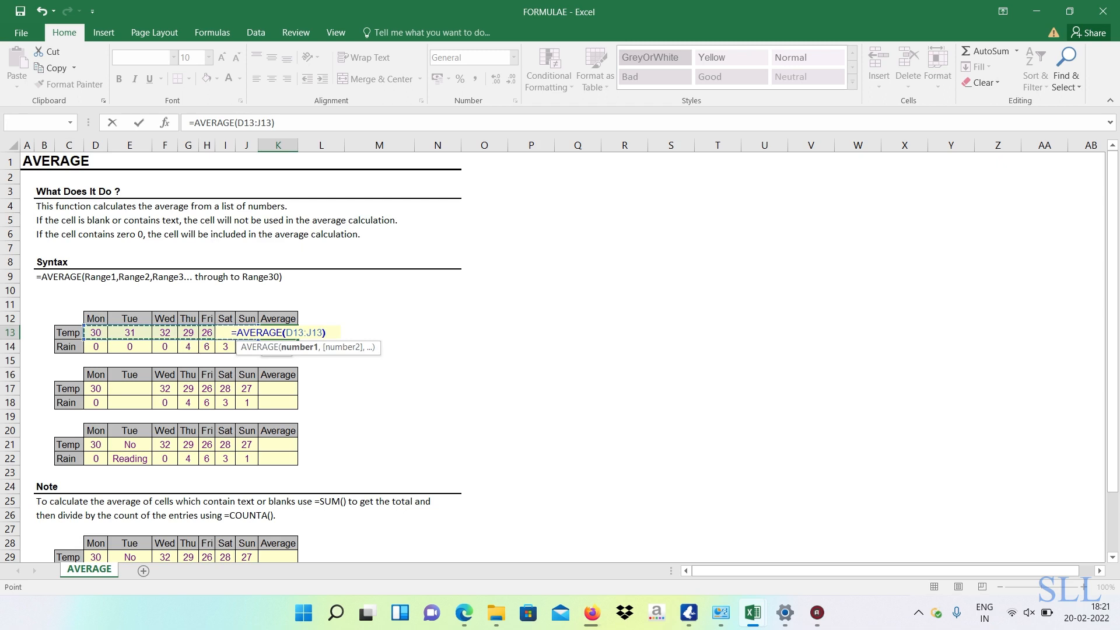
pyautogui.write(')')
pyautogui.press('Return')
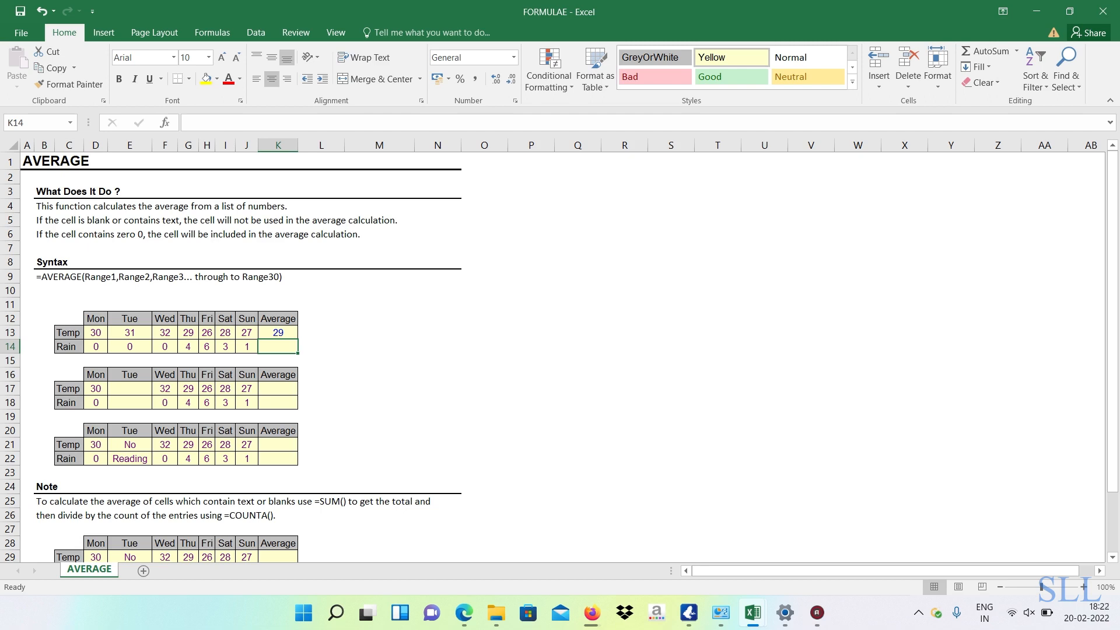
# Average the first table's Rain row in K14 with =AVERAGE(D14:J14)
pyautogui.write('=')
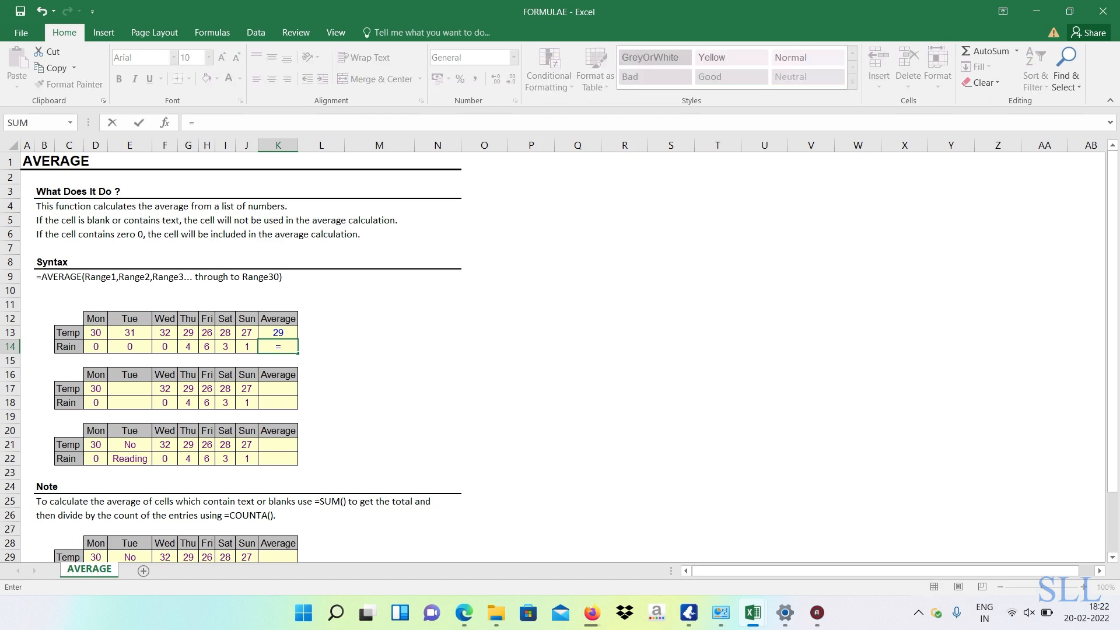
pyautogui.write('AVERAGE')
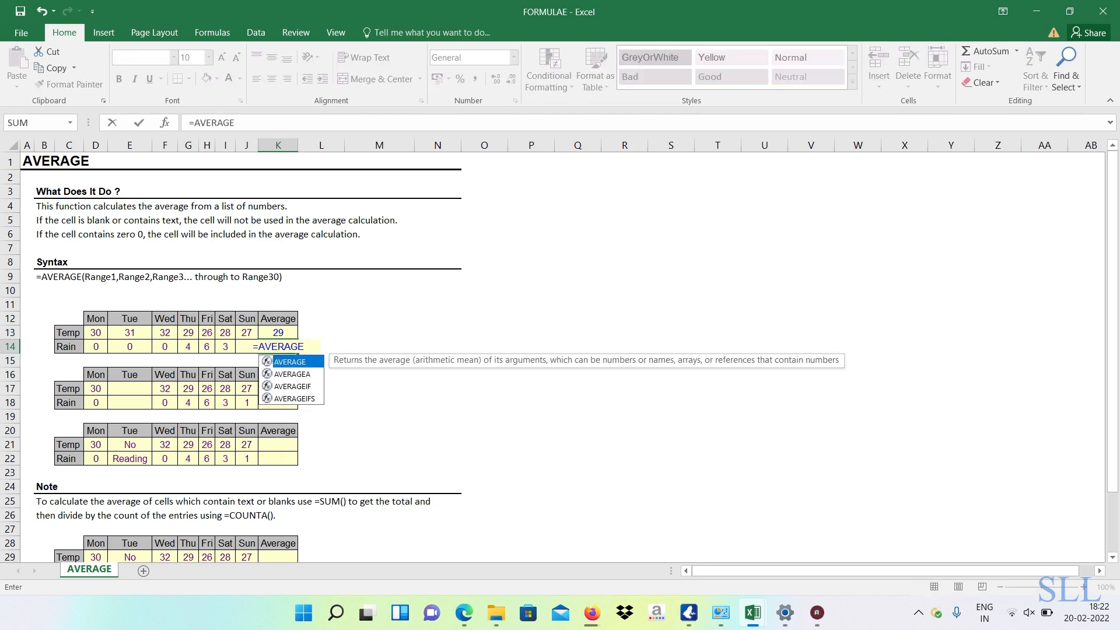
pyautogui.write('(')
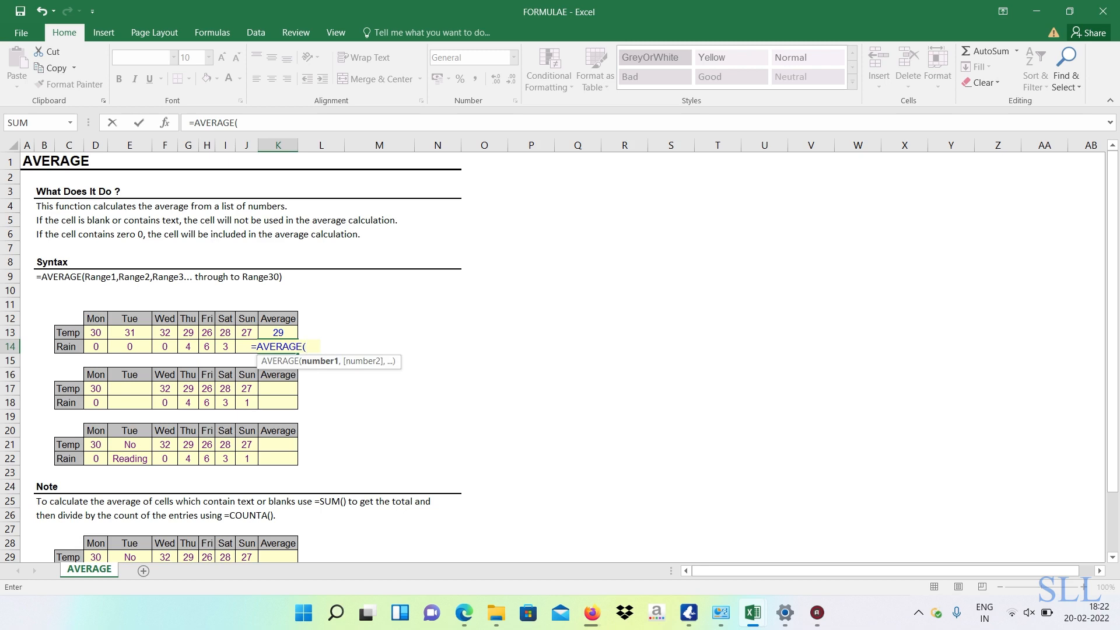
pyautogui.press('Left')
pyautogui.press('Left')
pyautogui.press('Left')
pyautogui.press('Left')
pyautogui.press('Left')
pyautogui.press('Left')
pyautogui.press('Left')
pyautogui.press('Left')
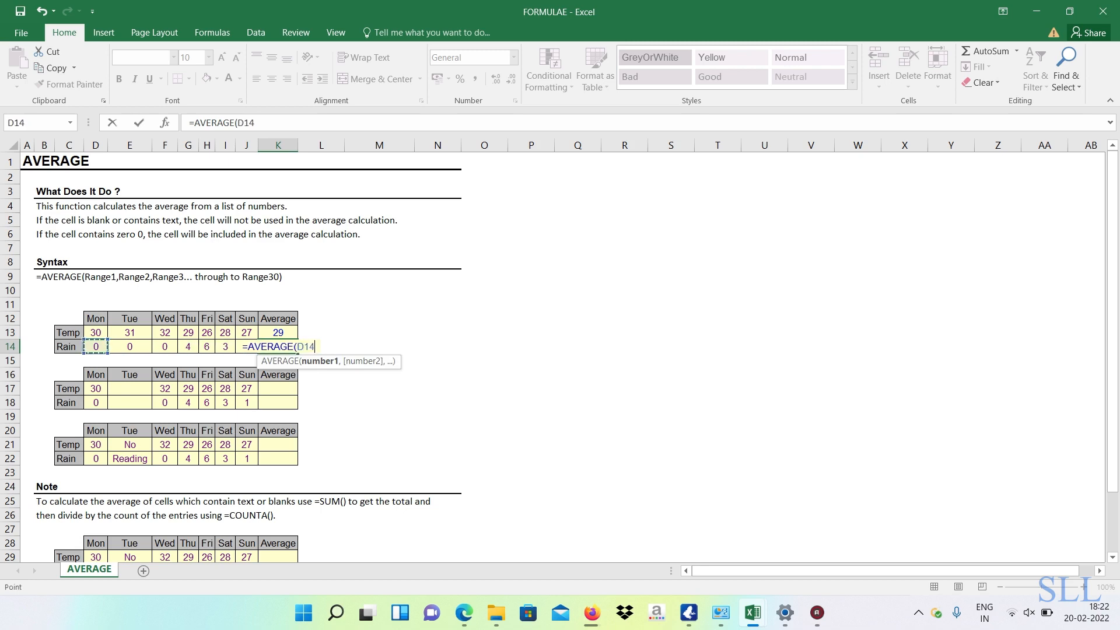
pyautogui.press('Right')
pyautogui.hotkey('shift', 'Right')
pyautogui.hotkey('shift', 'Right')
pyautogui.hotkey('shift', 'Right')
pyautogui.hotkey('shift', 'Right')
pyautogui.hotkey('shift', 'Right')
pyautogui.hotkey('shift', 'Right')
pyautogui.write(')')
pyautogui.press('Return')
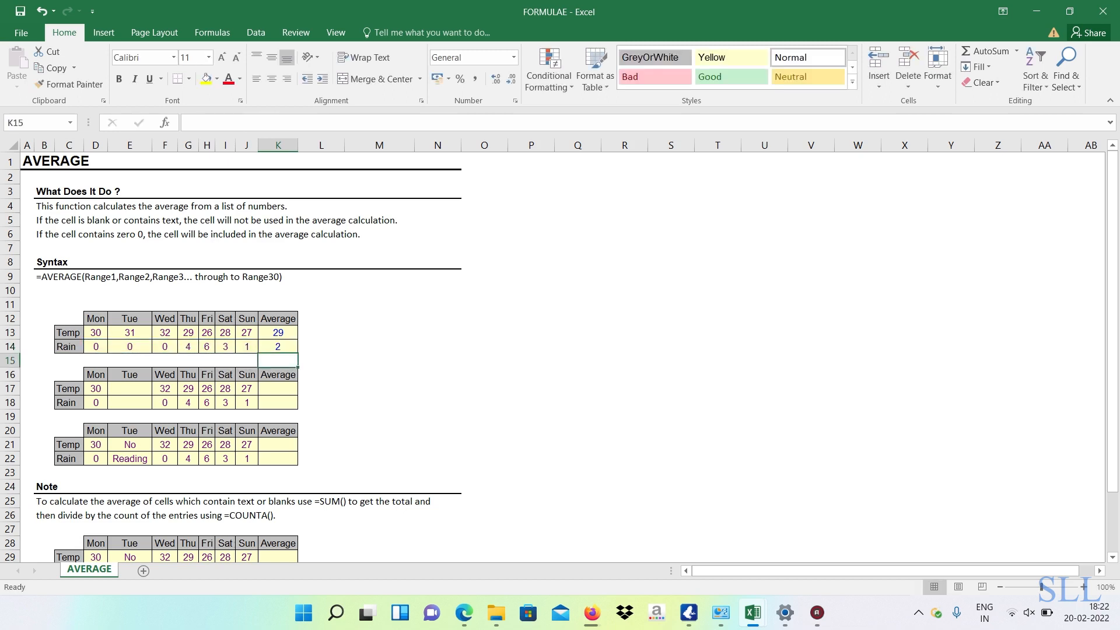
# Average the second table's Temp row, including the blank Tuesday cell, in K17 with =AVERAGE(D17:J17)
pyautogui.press('Down')
pyautogui.press('Down')
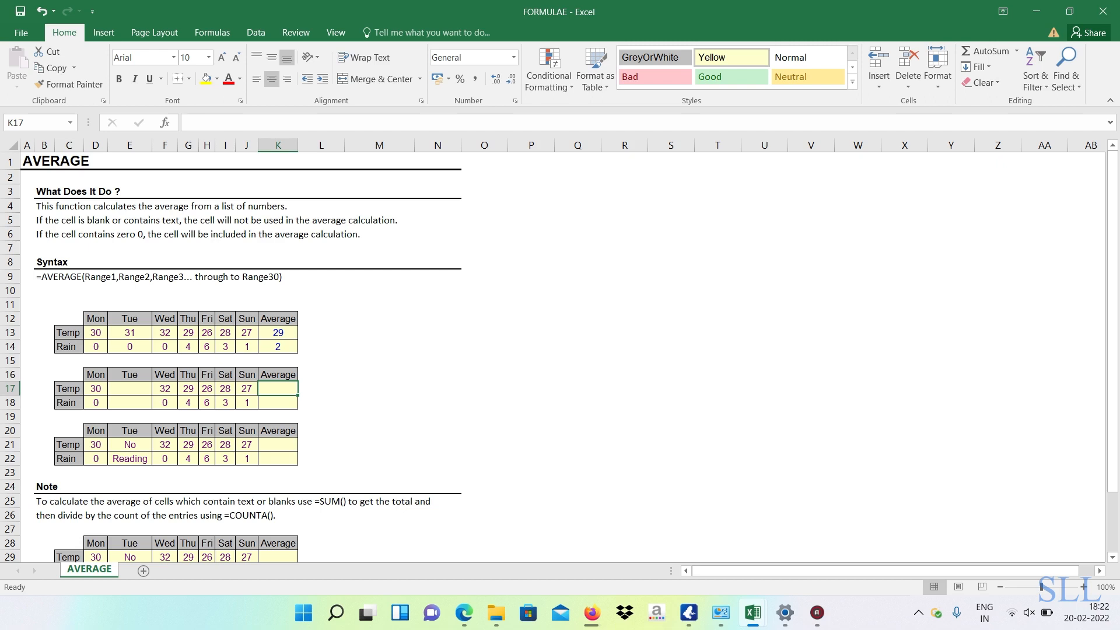
pyautogui.click(130, 388)
pyautogui.click(130, 402)
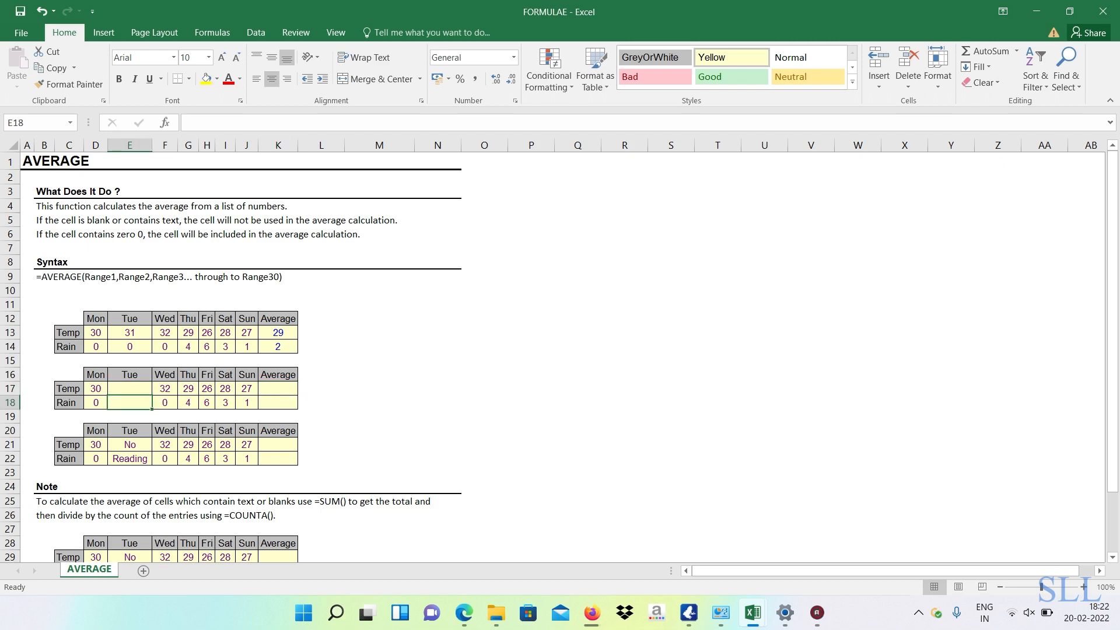
pyautogui.click(279, 388)
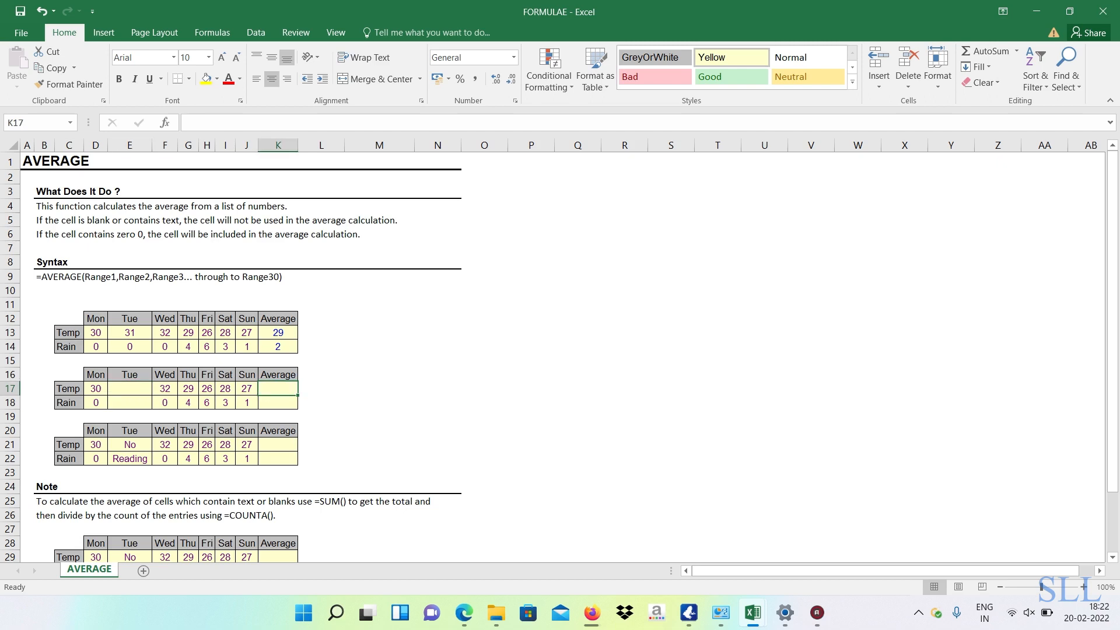
pyautogui.write('=AVER')
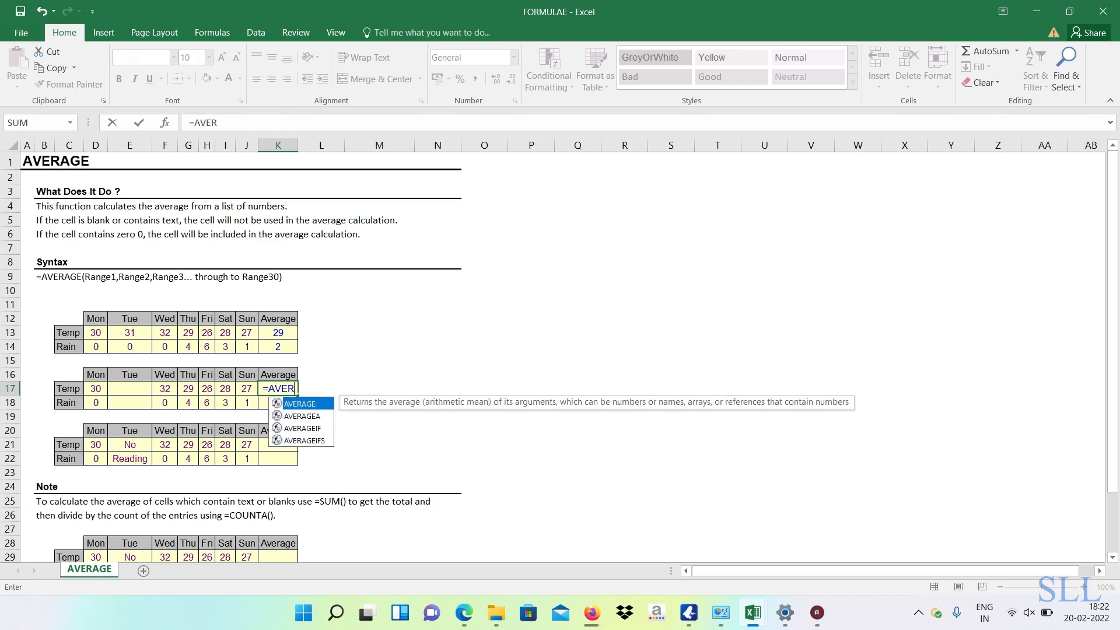
pyautogui.write('AGE(')
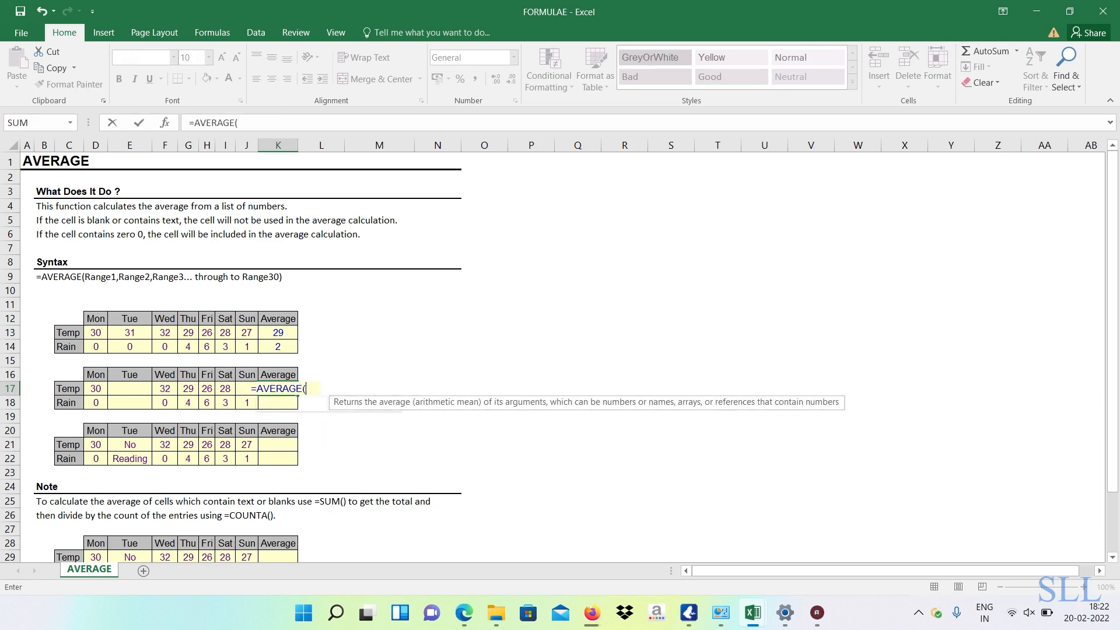
pyautogui.press('Left')
pyautogui.press('Left')
pyautogui.press('Left')
pyautogui.press('Left')
pyautogui.press('Left')
pyautogui.press('Left')
pyautogui.press('Left')
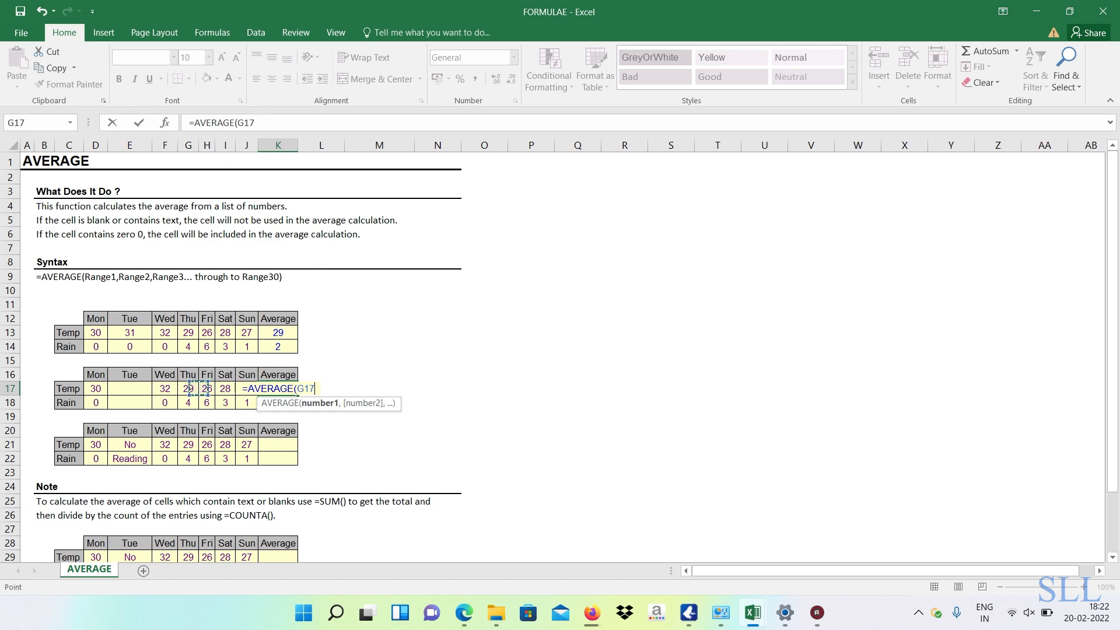
pyautogui.hotkey('shift', 'Right')
pyautogui.hotkey('shift', 'Right')
pyautogui.hotkey('shift', 'Right')
pyautogui.hotkey('shift', 'Right')
pyautogui.hotkey('shift', 'Right')
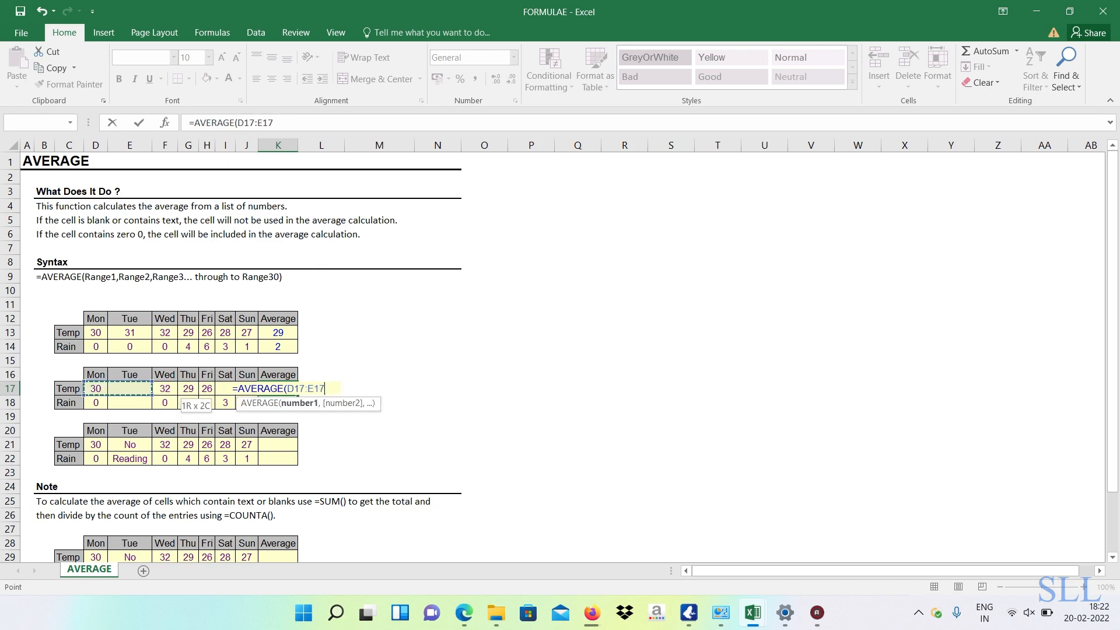
pyautogui.hotkey('shift', 'Right')
pyautogui.write(')')
pyautogui.press('Return')
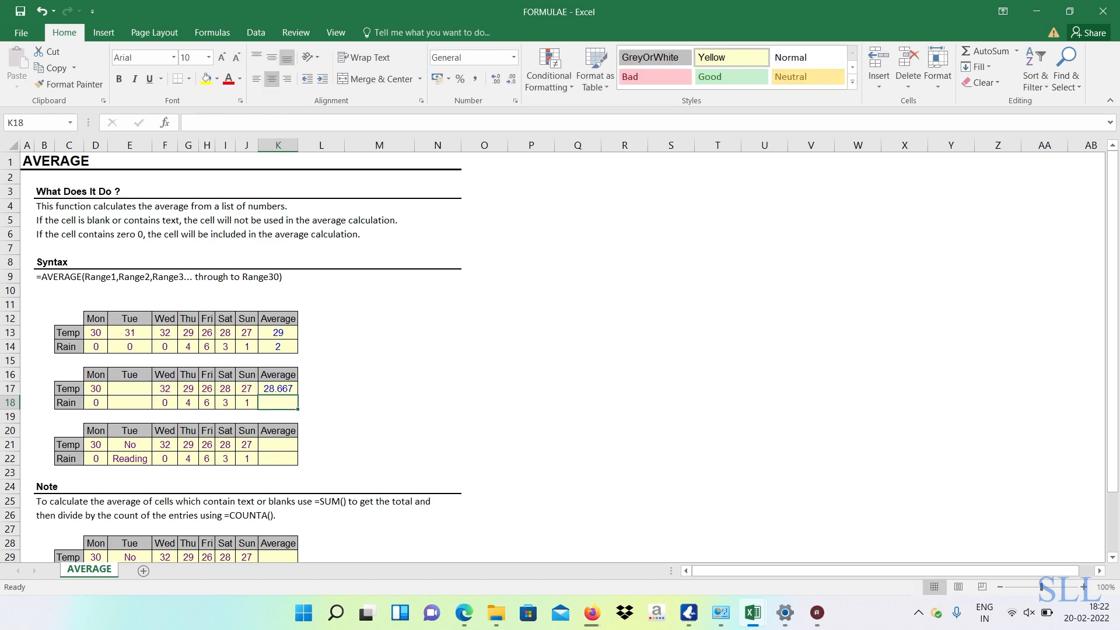
# Average the second table's Rain row, including the blank Tuesday cell, in K18 with =AVERAGE(D18:J18)
pyautogui.write('=')
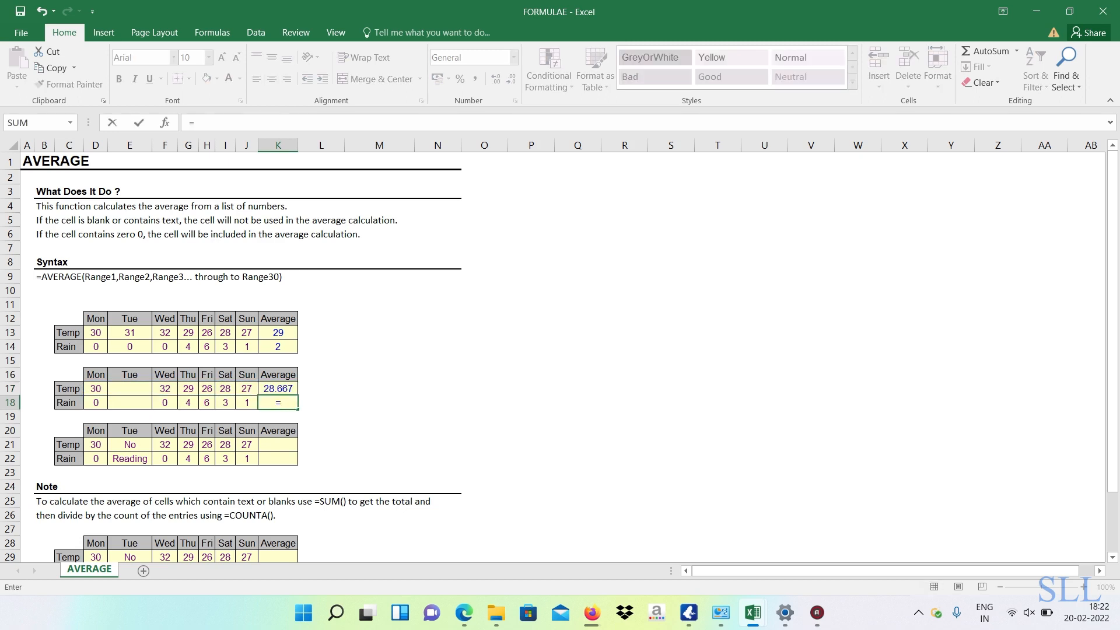
pyautogui.write('AVE')
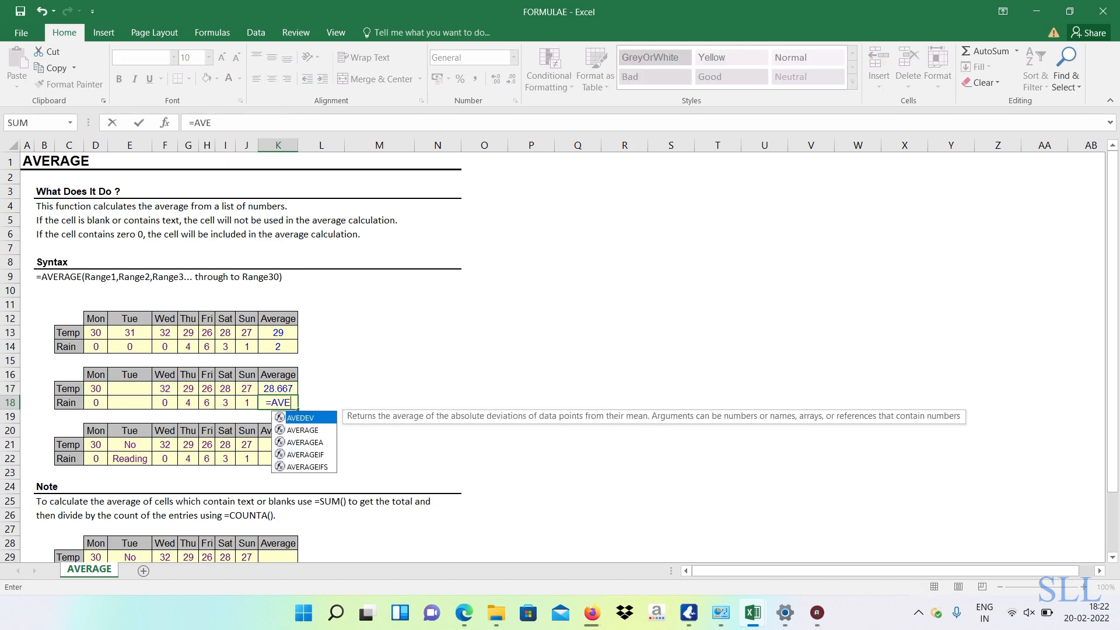
pyautogui.press('Tab')
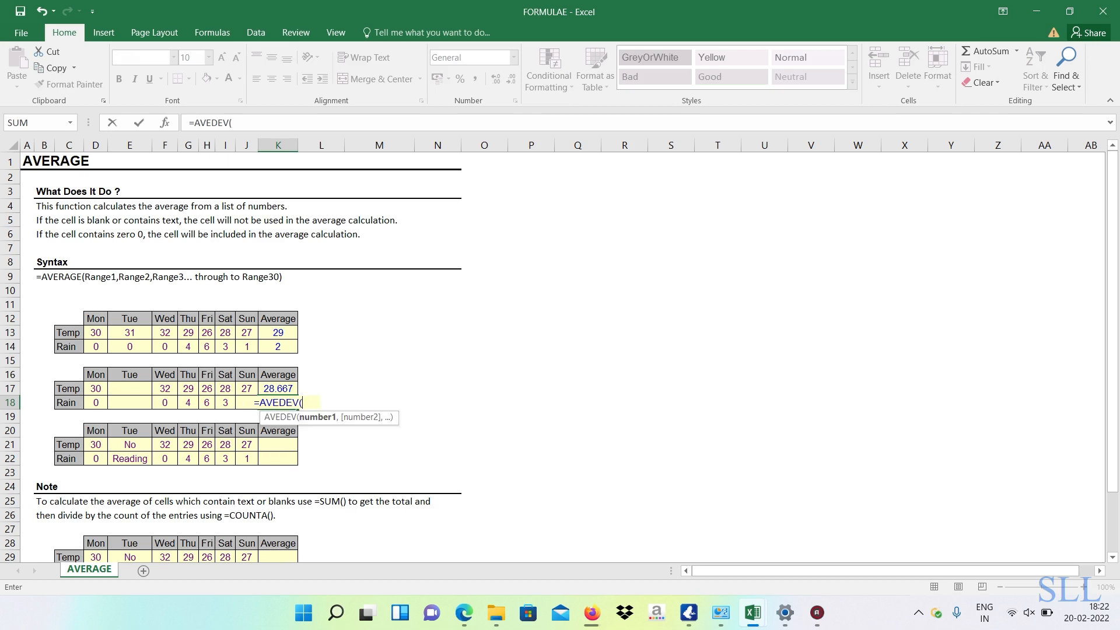
pyautogui.press('BackSpace')
pyautogui.press('BackSpace')
pyautogui.press('BackSpace')
pyautogui.press('BackSpace')
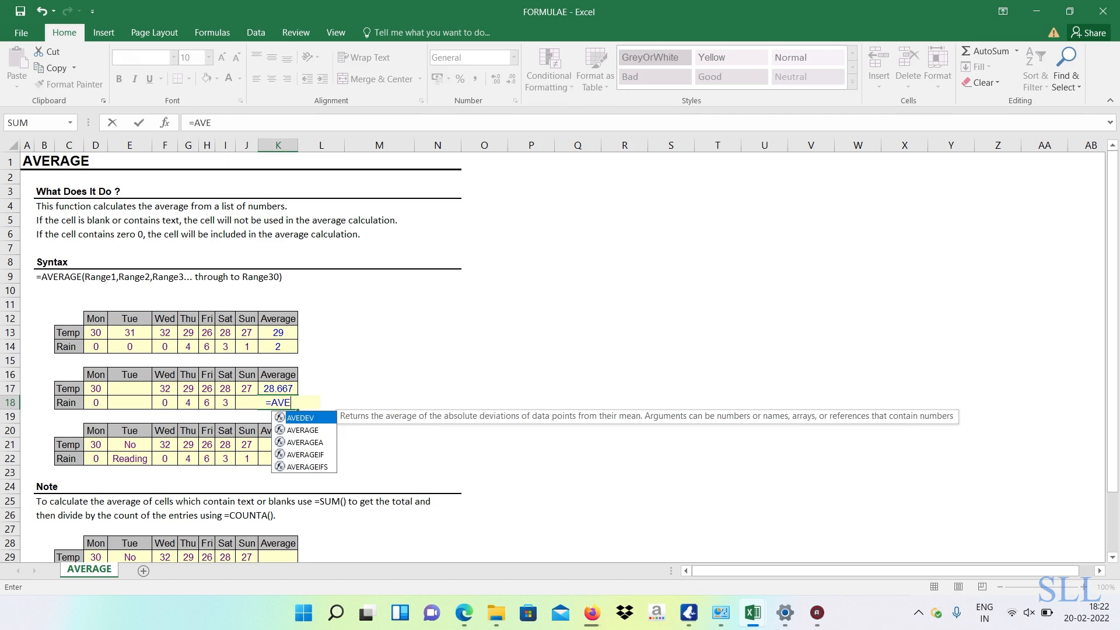
pyautogui.press('Down')
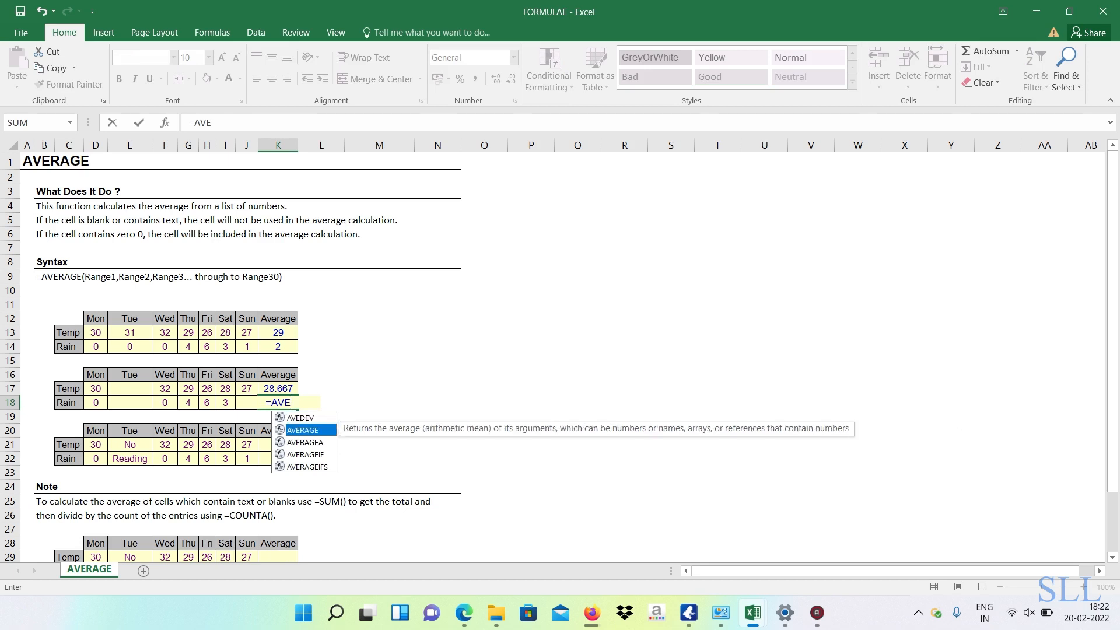
pyautogui.press('Tab')
pyautogui.press('Left')
pyautogui.press('Left')
pyautogui.press('Left')
pyautogui.press('Left')
pyautogui.press('Left')
pyautogui.press('Left')
pyautogui.press('Left')
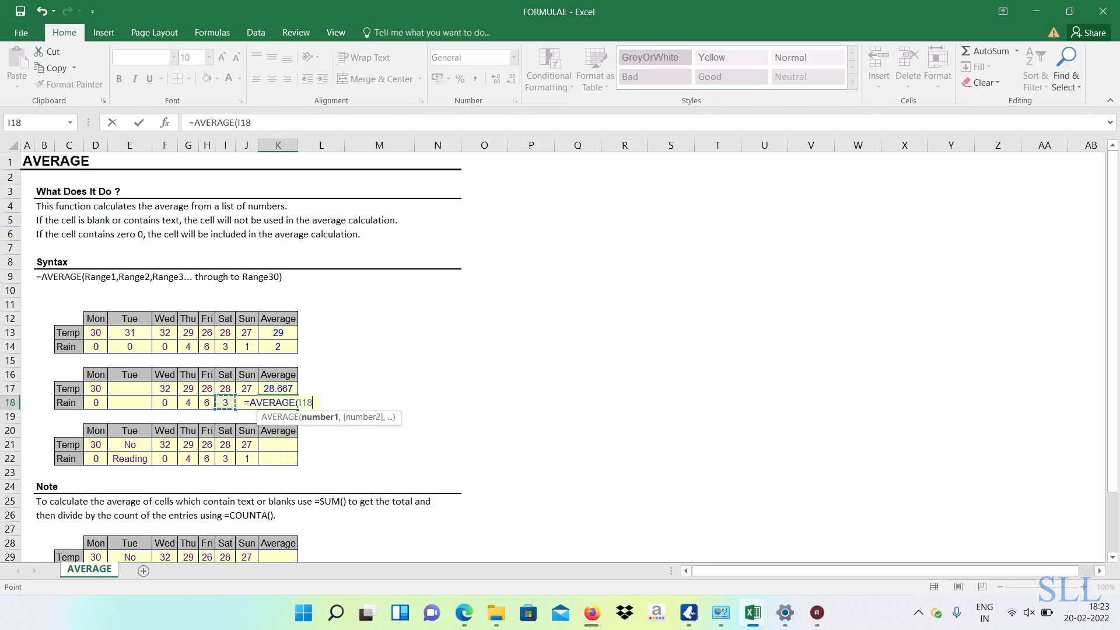
pyautogui.hotkey('shift', 'Right')
pyautogui.hotkey('shift', 'Right')
pyautogui.hotkey('shift', 'Right')
pyautogui.hotkey('shift', 'Right')
pyautogui.hotkey('shift', 'Right')
pyautogui.hotkey('shift', 'Right')
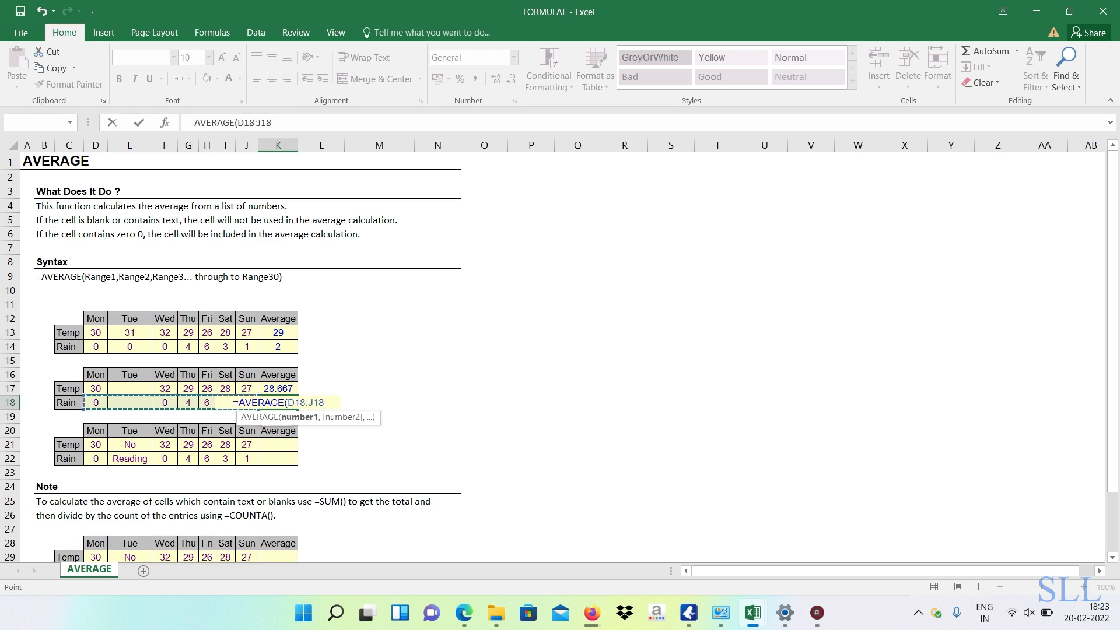
pyautogui.write(')')
pyautogui.press('Return')
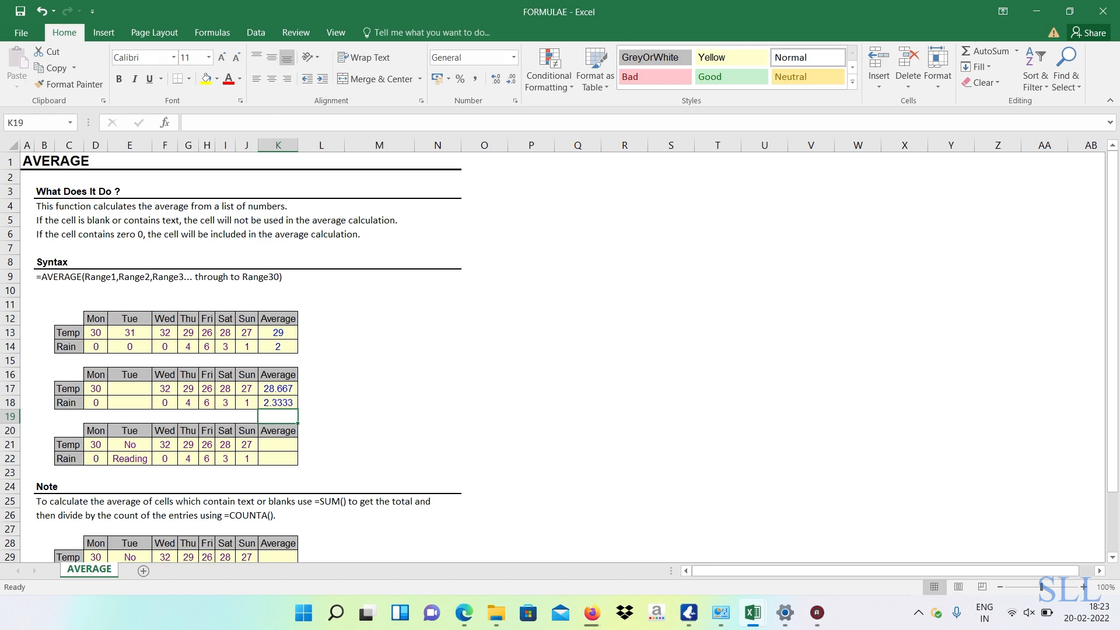
# Average the third table's Temp row, including the Tuesday text cell, in K21 with =AVERAGE(D21:J21)
pyautogui.press('Down')
pyautogui.press('Down')
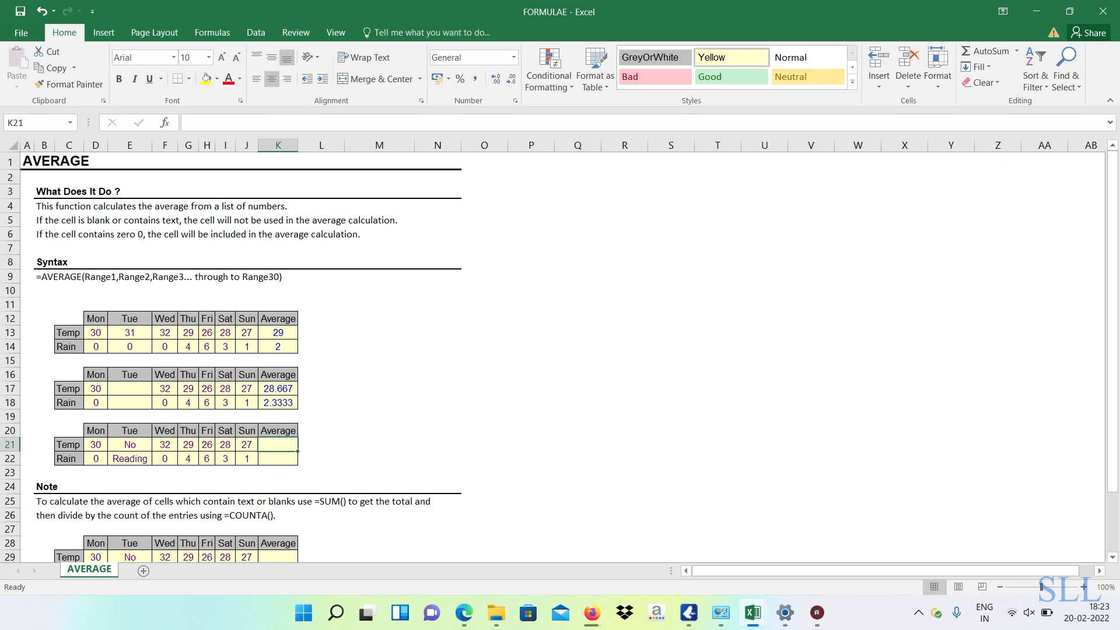
pyautogui.click(130, 431)
pyautogui.press('Down')
pyautogui.press('Down')
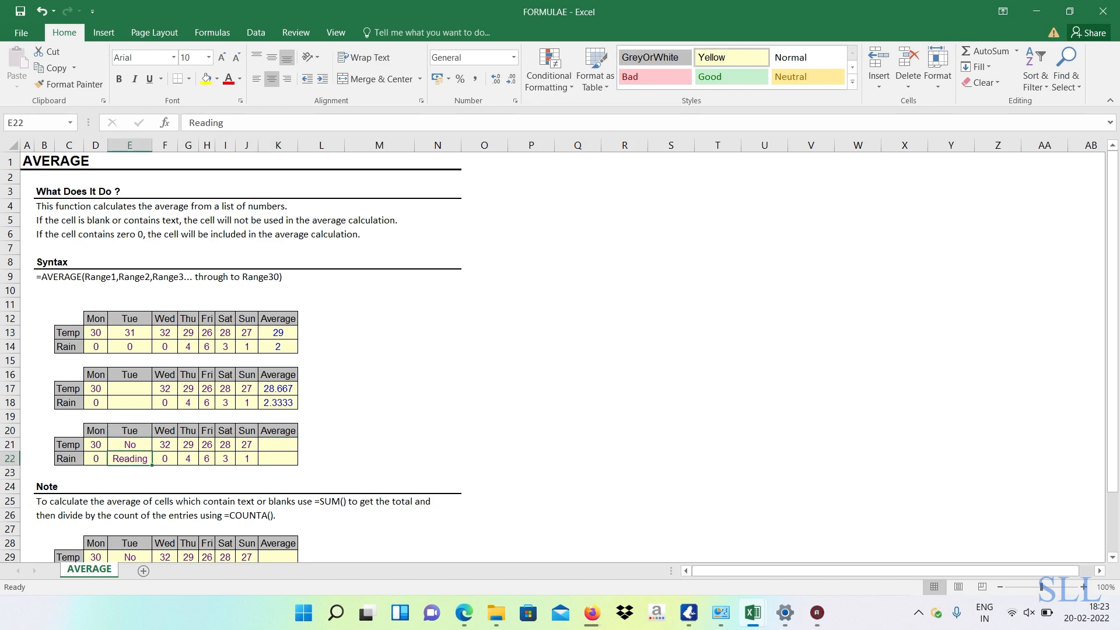
pyautogui.click(278, 444)
pyautogui.write('=')
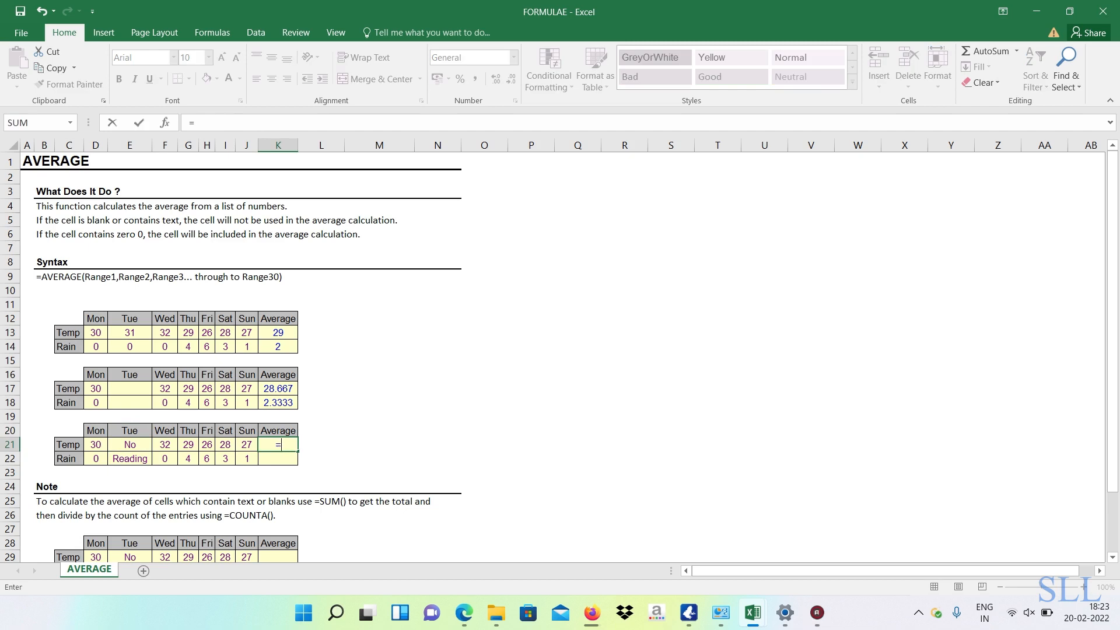
pyautogui.write('AVE')
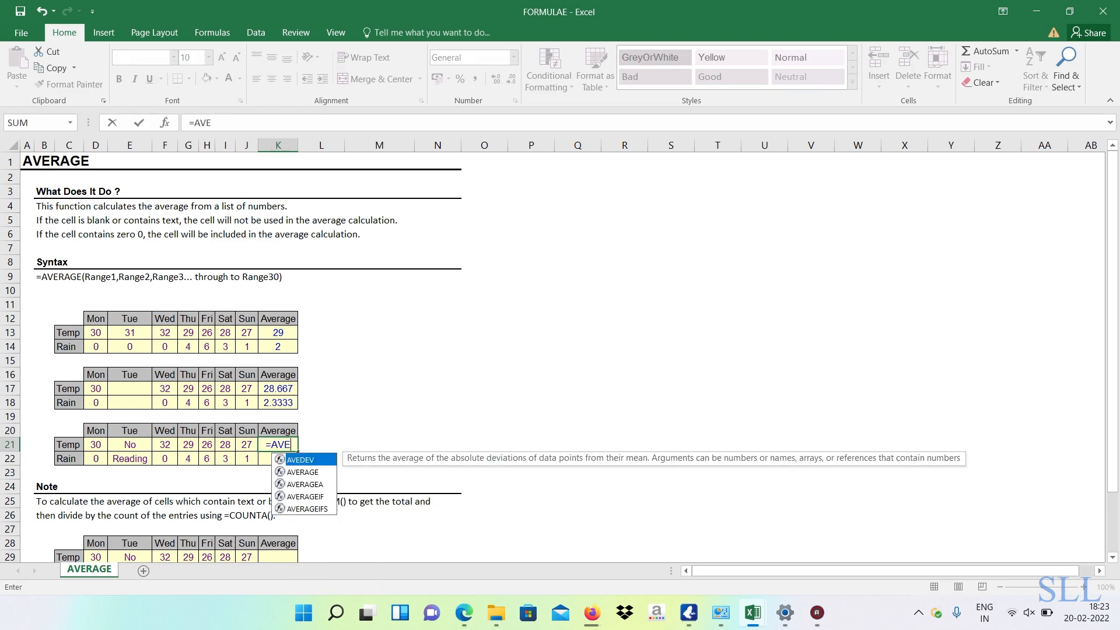
pyautogui.press('Down')
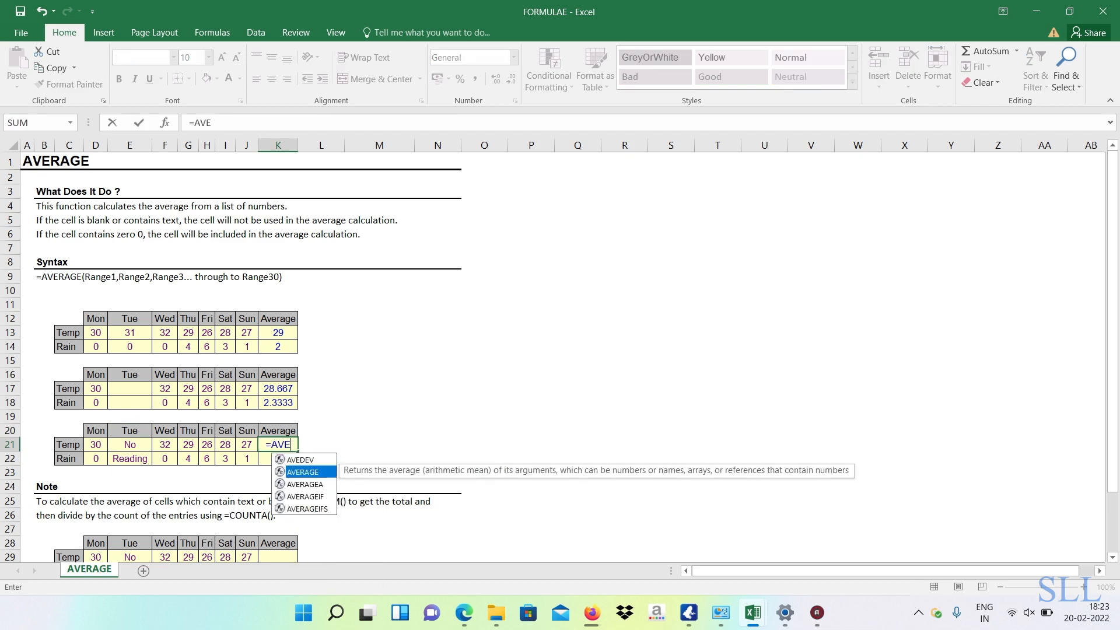
pyautogui.press('Tab')
pyautogui.press('Left')
pyautogui.press('Left')
pyautogui.press('Left')
pyautogui.press('Left')
pyautogui.press('Left')
pyautogui.press('Left')
pyautogui.press('Left')
pyautogui.hotkey('shift', 'Right')
pyautogui.hotkey('shift', 'Right')
pyautogui.hotkey('shift', 'Right')
pyautogui.hotkey('shift', 'Right')
pyautogui.hotkey('shift', 'Right')
pyautogui.hotkey('shift', 'Right')
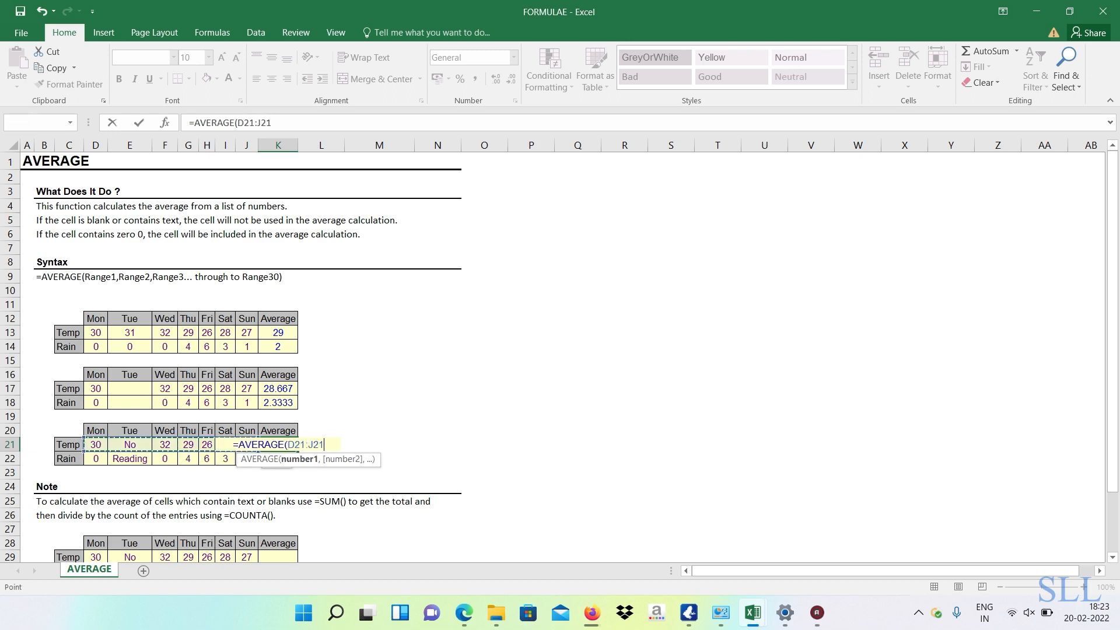
pyautogui.write(')')
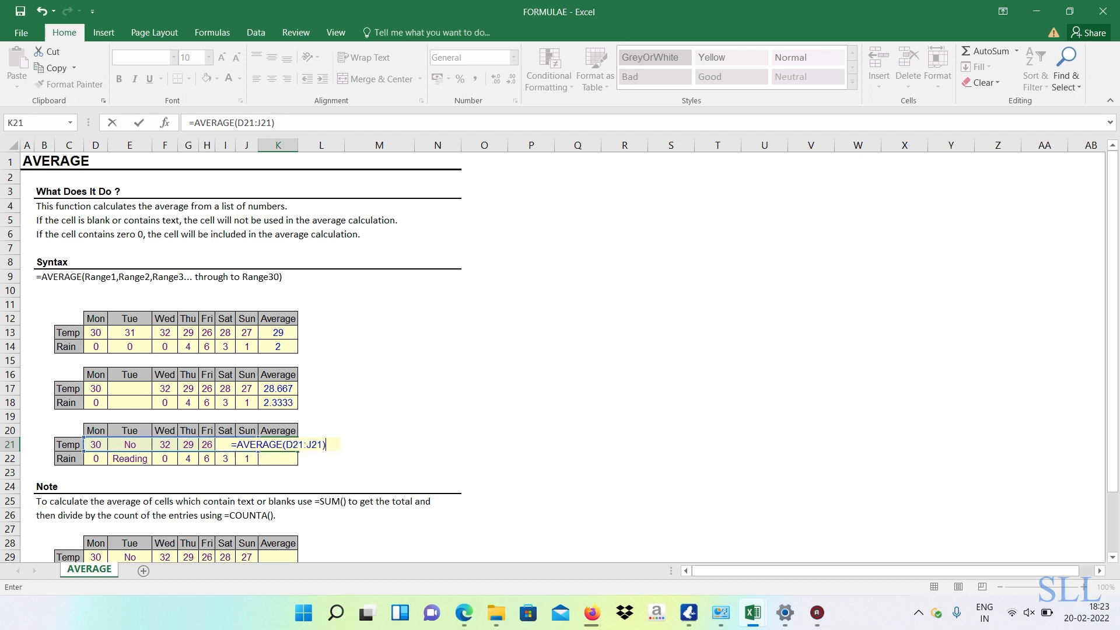
pyautogui.press('Return')
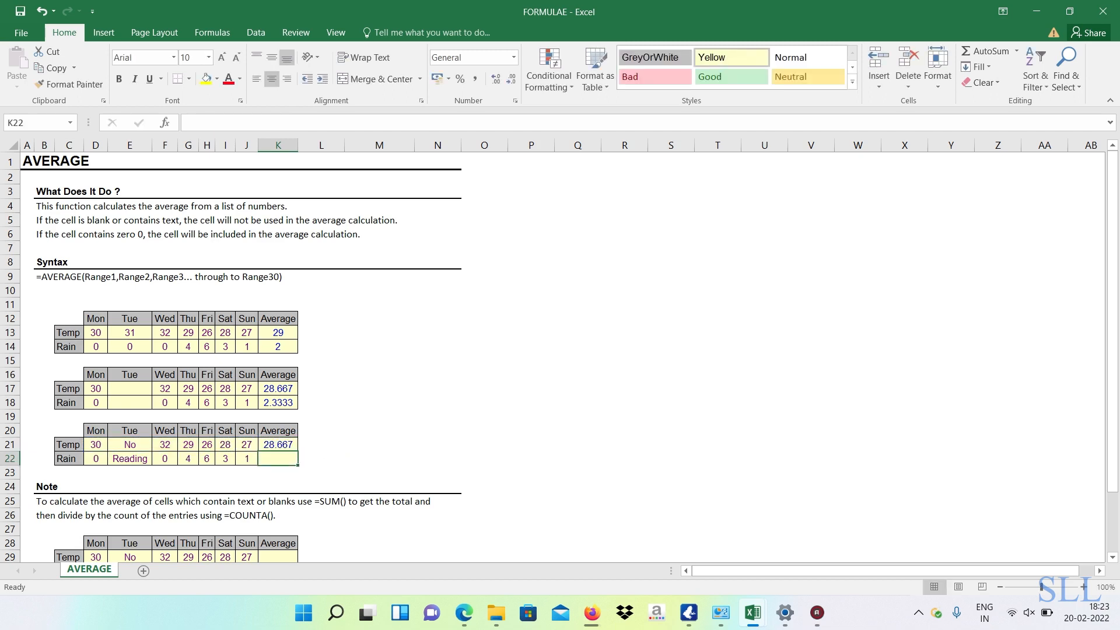
# Average the third table's Rain row, including the Tuesday text cell, in K22 with =AVERAGE(D22:J22)
pyautogui.write('=')
pyautogui.write('AVE')
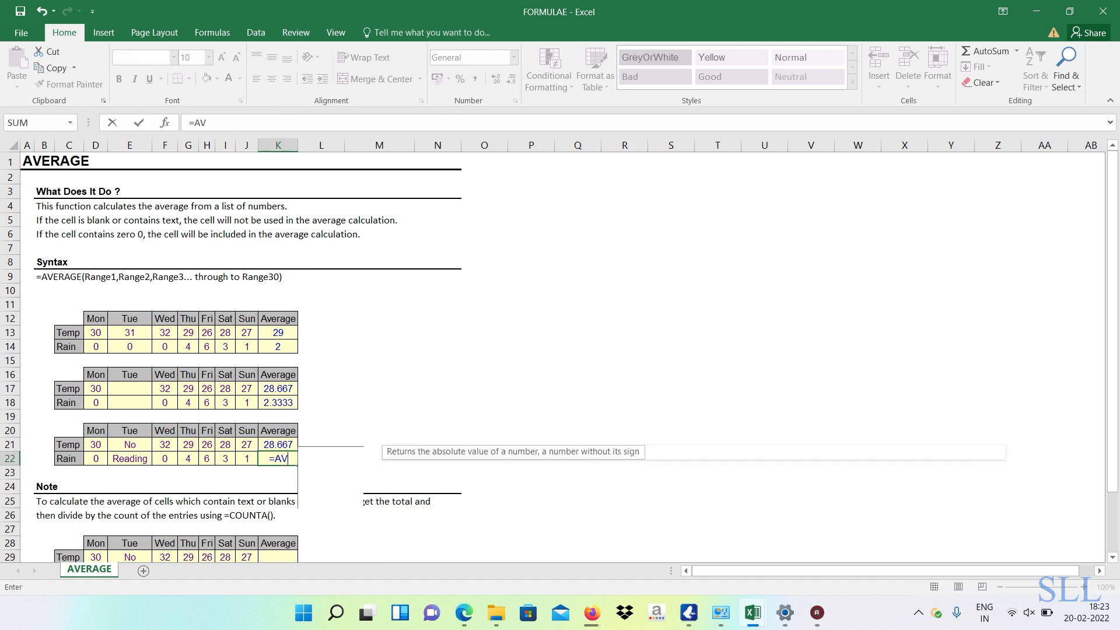
pyautogui.press('Down')
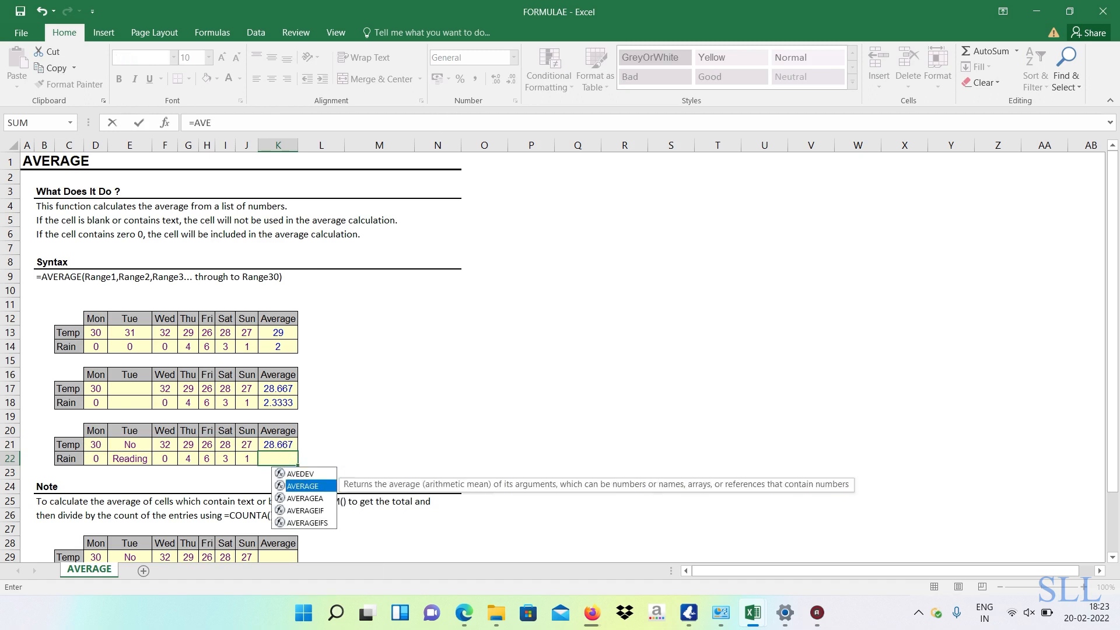
pyautogui.press('Tab')
pyautogui.press('Left')
pyautogui.press('Left')
pyautogui.press('Left')
pyautogui.press('Left')
pyautogui.press('Left')
pyautogui.press('Left')
pyautogui.press('Left')
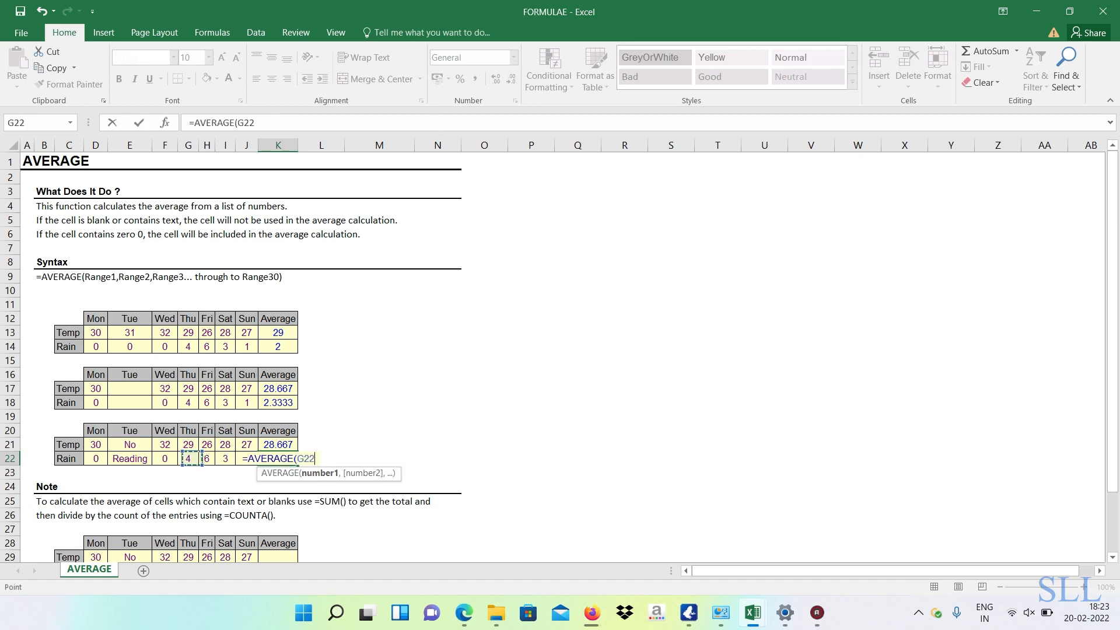
pyautogui.hotkey('shift', 'Right')
pyautogui.hotkey('shift', 'Right')
pyautogui.hotkey('shift', 'Right')
pyautogui.hotkey('shift', 'Right')
pyautogui.hotkey('shift', 'Right')
pyautogui.hotkey('shift', 'Right')
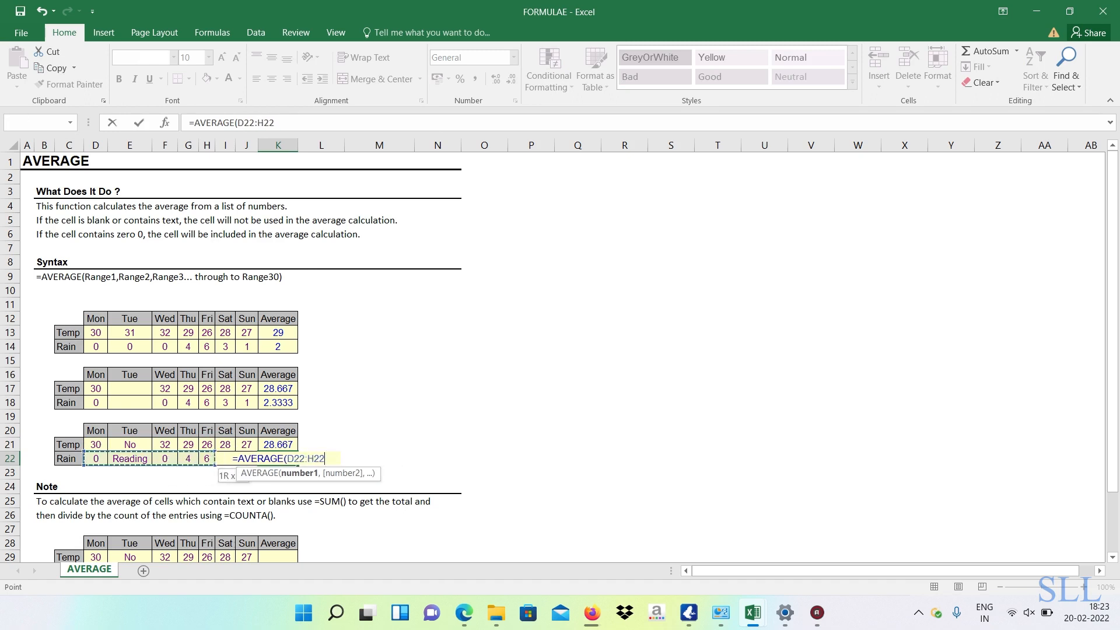
pyautogui.write(')')
pyautogui.press('Return')
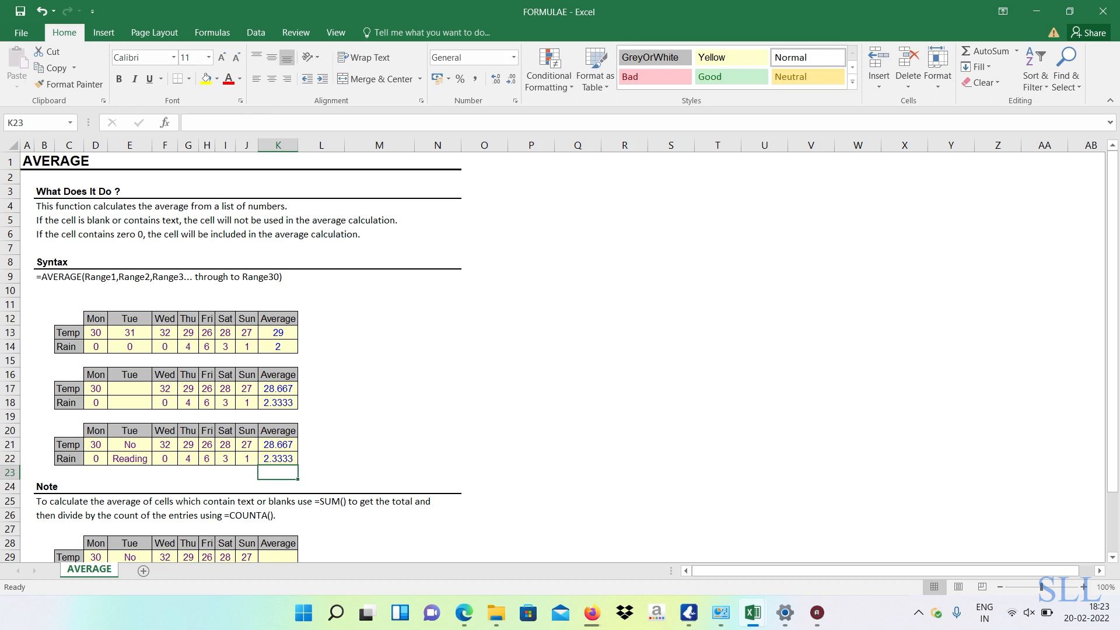
# In K29, the Temp Average cell of the first table under Note, begin the formula with =SUM(D29:J29)
pyautogui.scroll(-1, 1112, 557)
pyautogui.scroll(-1, 558, 355)
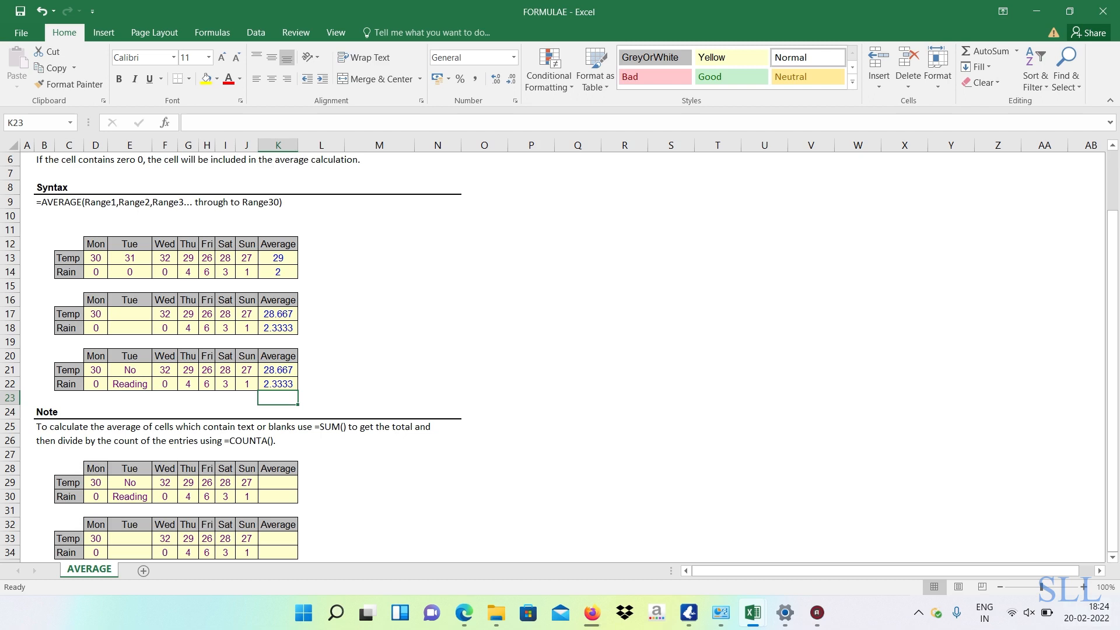
pyautogui.click(278, 483)
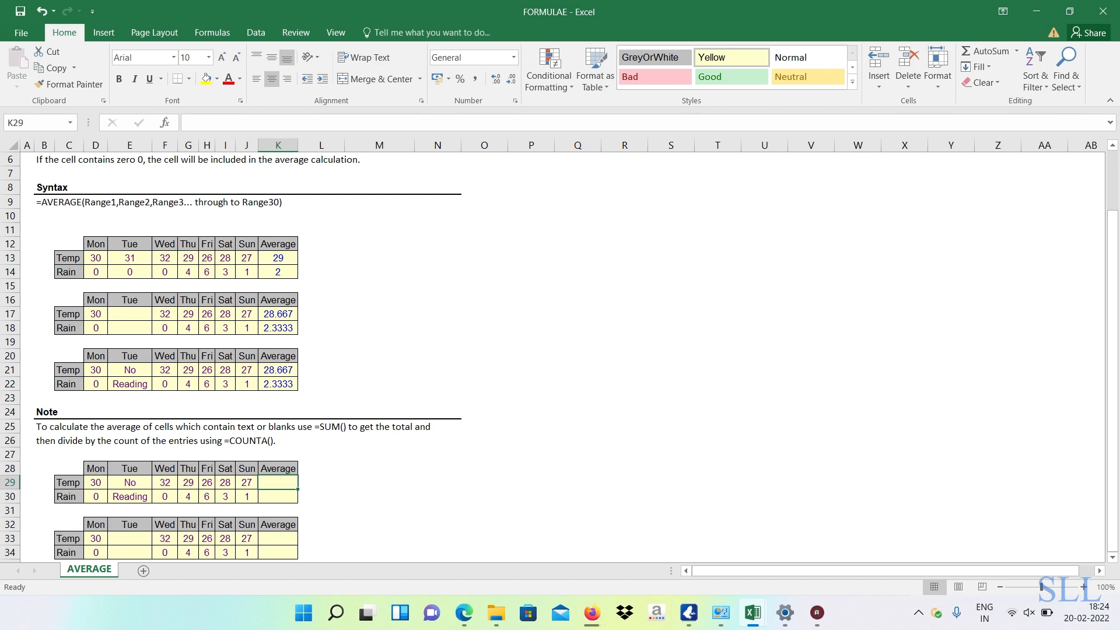
pyautogui.click(96, 469)
pyautogui.click(130, 469)
pyautogui.click(129, 483)
pyautogui.click(130, 497)
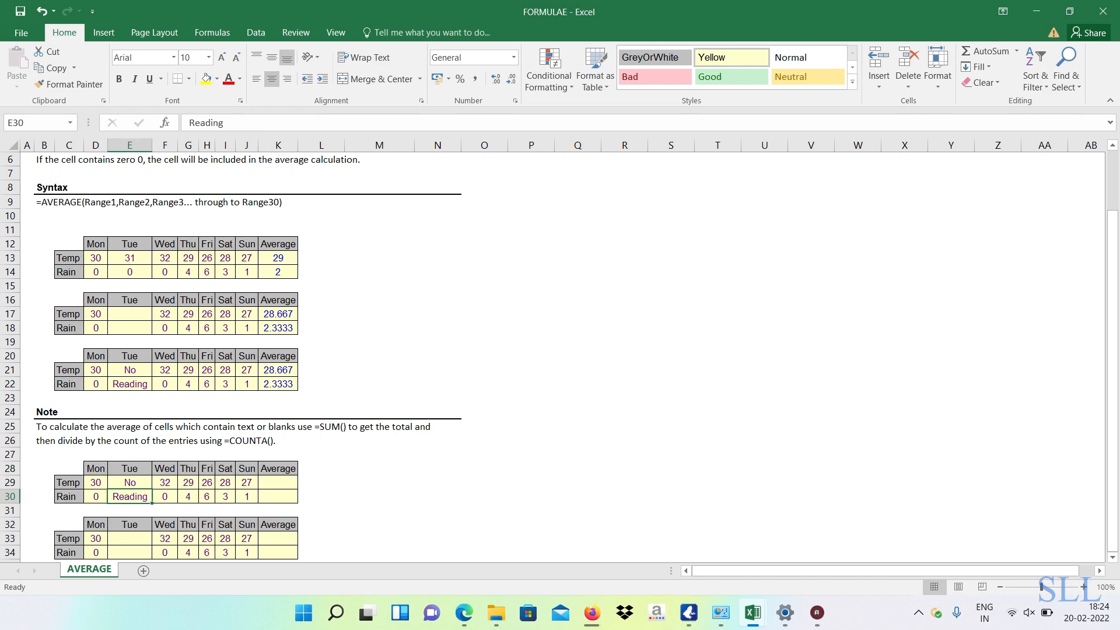
pyautogui.click(278, 483)
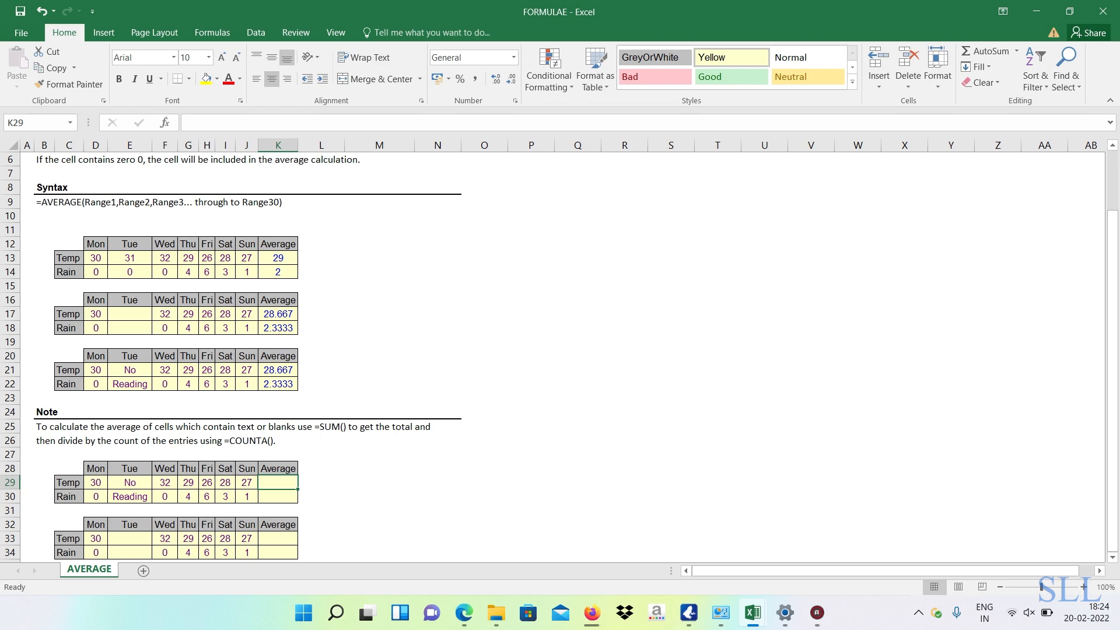
pyautogui.write('=SUM')
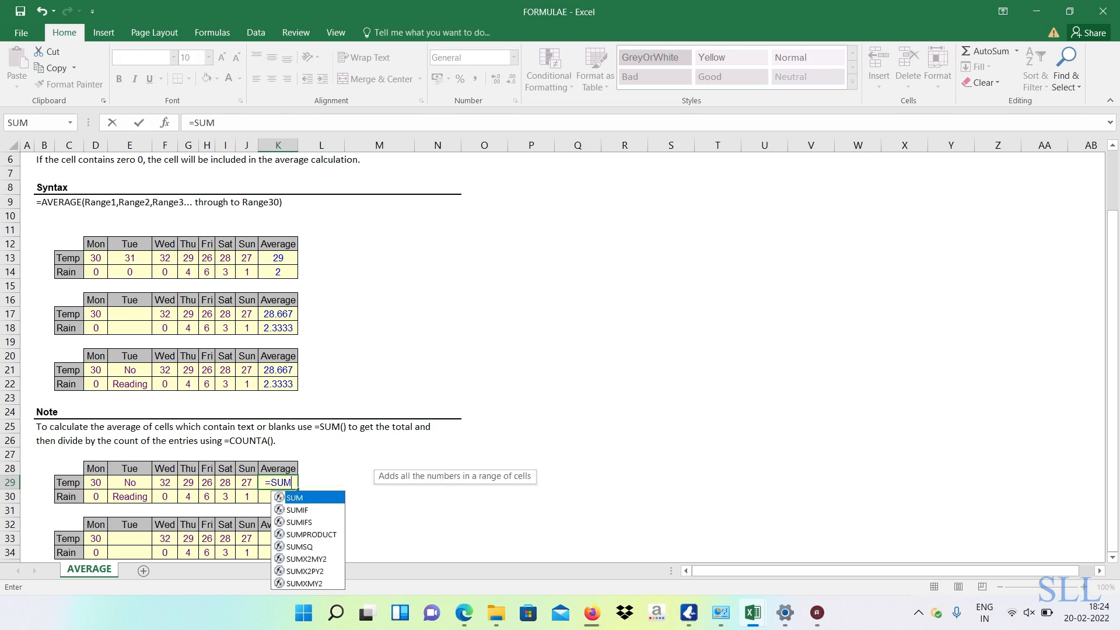
pyautogui.write('(')
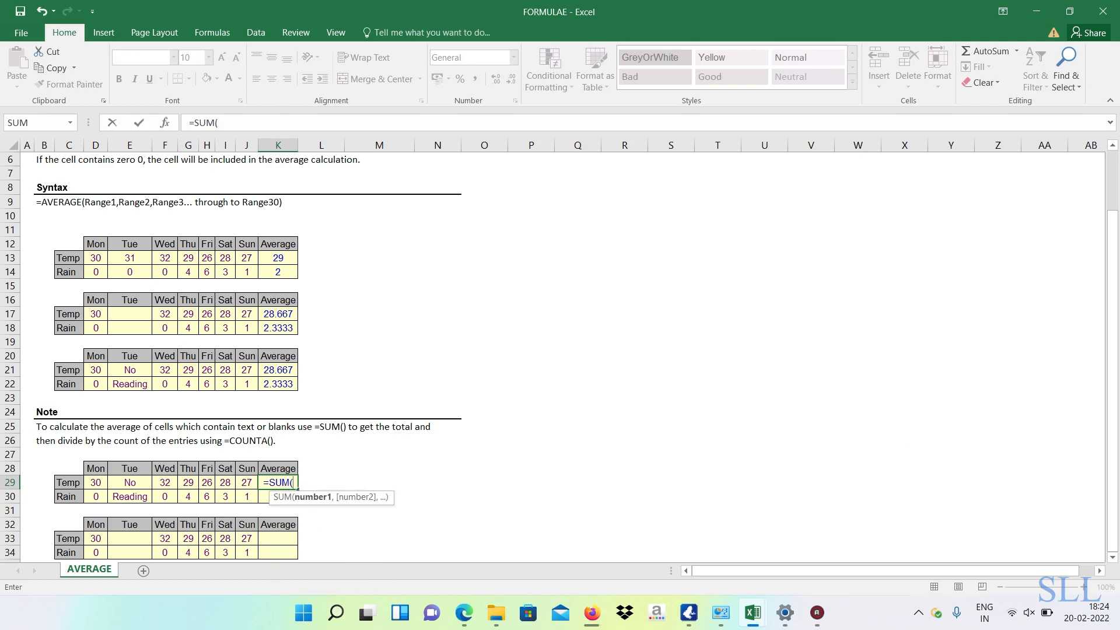
pyautogui.press('Left')
pyautogui.press('Left')
pyautogui.press('Left')
pyautogui.press('Left')
pyautogui.press('Left')
pyautogui.press('Left')
pyautogui.press('Left')
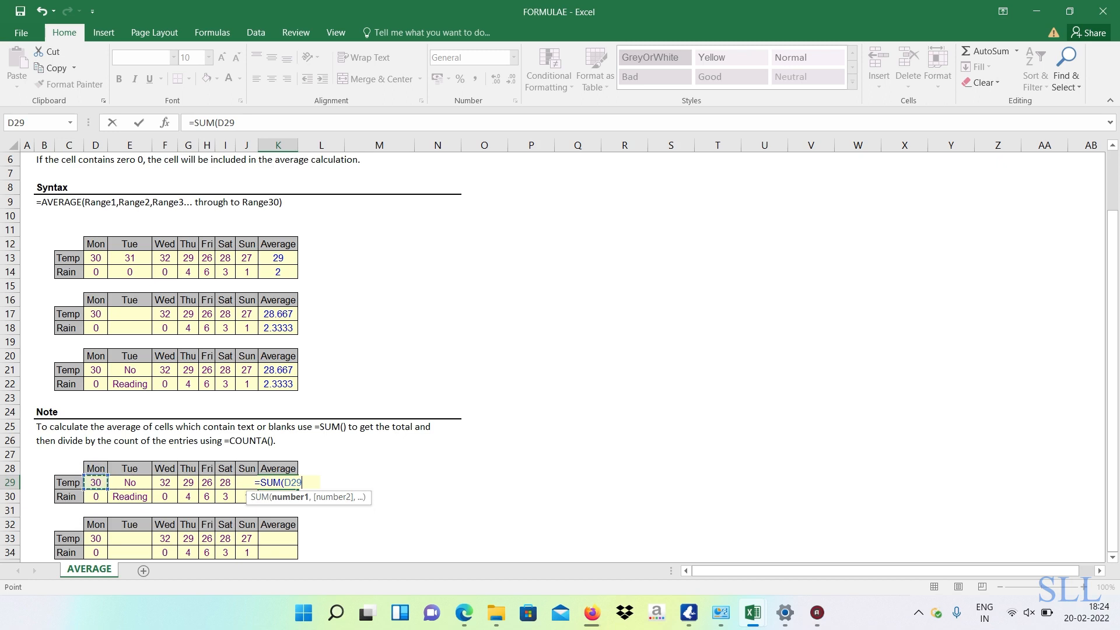
pyautogui.hotkey('shift', 'Right')
pyautogui.hotkey('shift', 'Right')
pyautogui.hotkey('shift', 'Right')
pyautogui.hotkey('shift', 'Right')
pyautogui.hotkey('shift', 'Right')
pyautogui.hotkey('shift', 'Right')
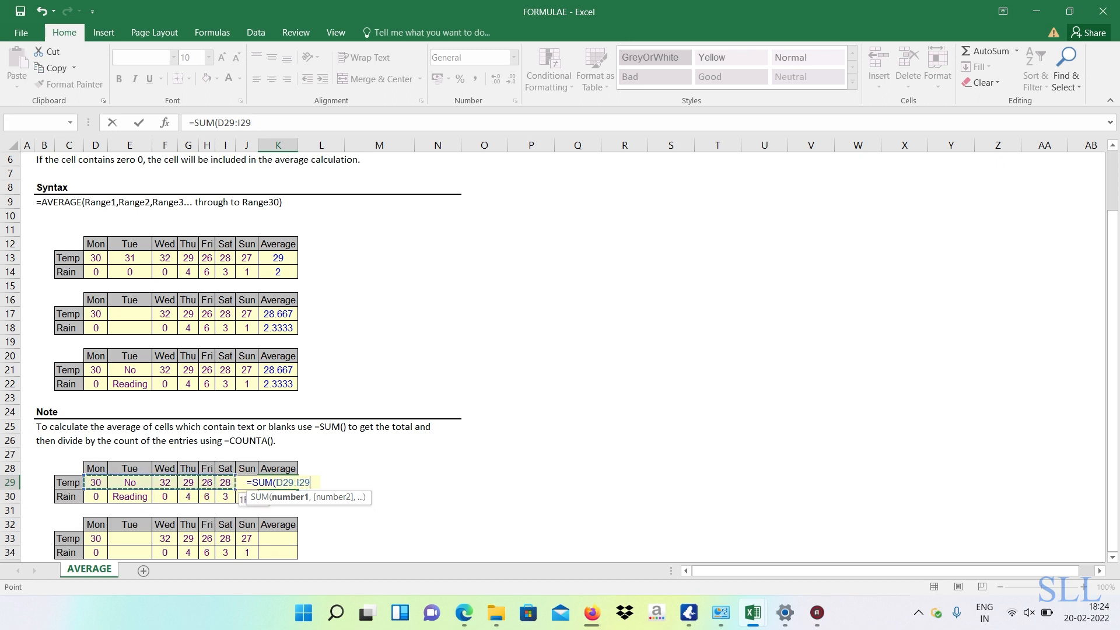
pyautogui.write(')')
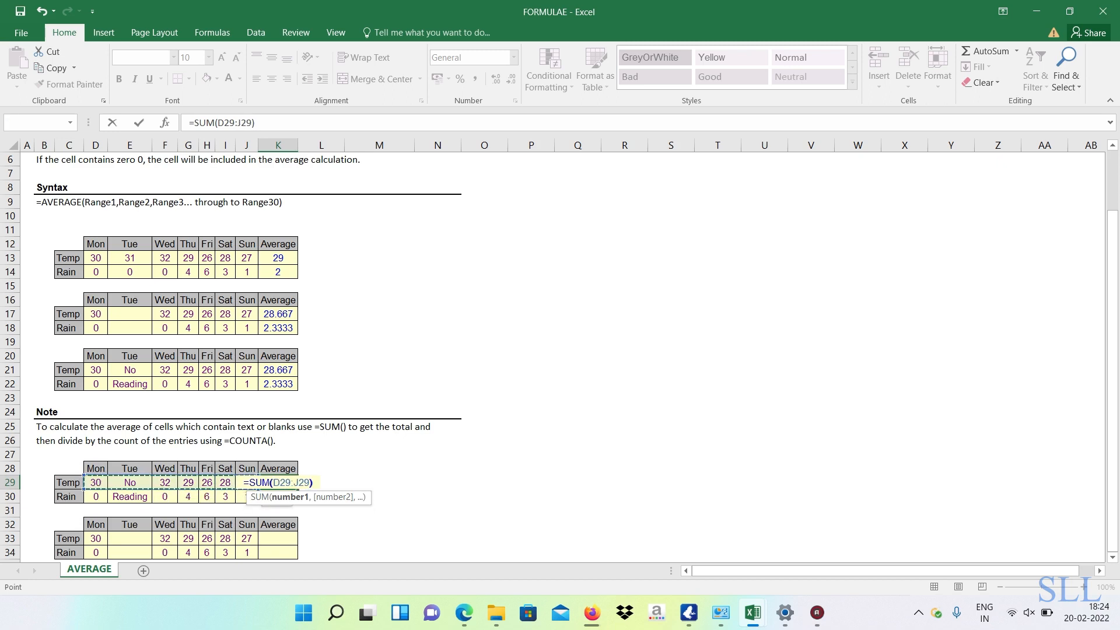
# Complete the K29 formula by dividing the sum by COUNTA(D29:J29)
pyautogui.write('/')
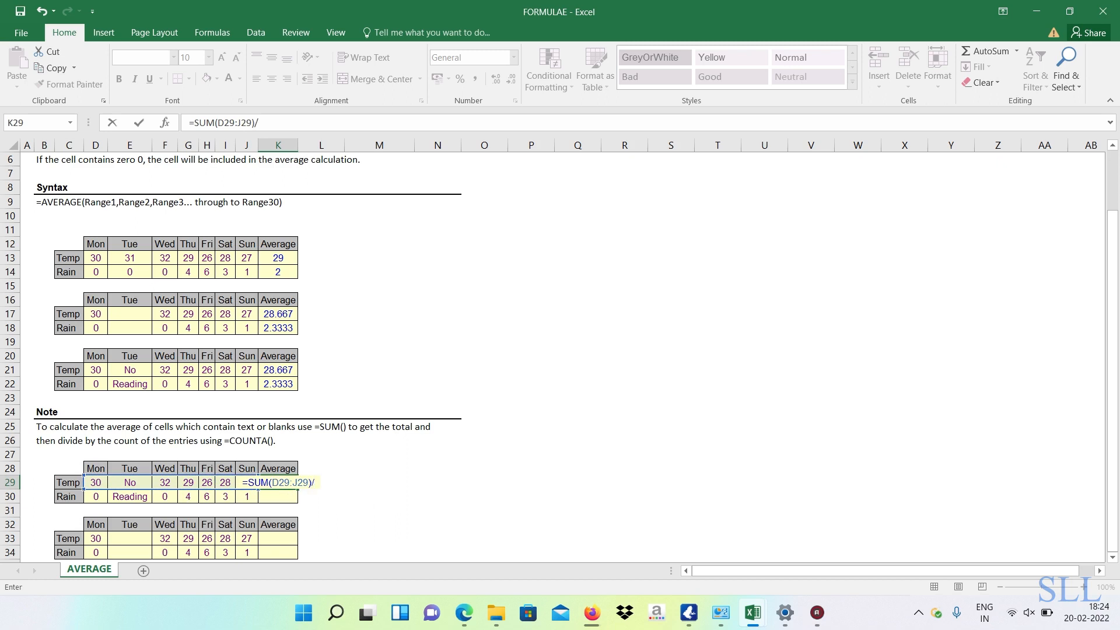
pyautogui.write('COUNT')
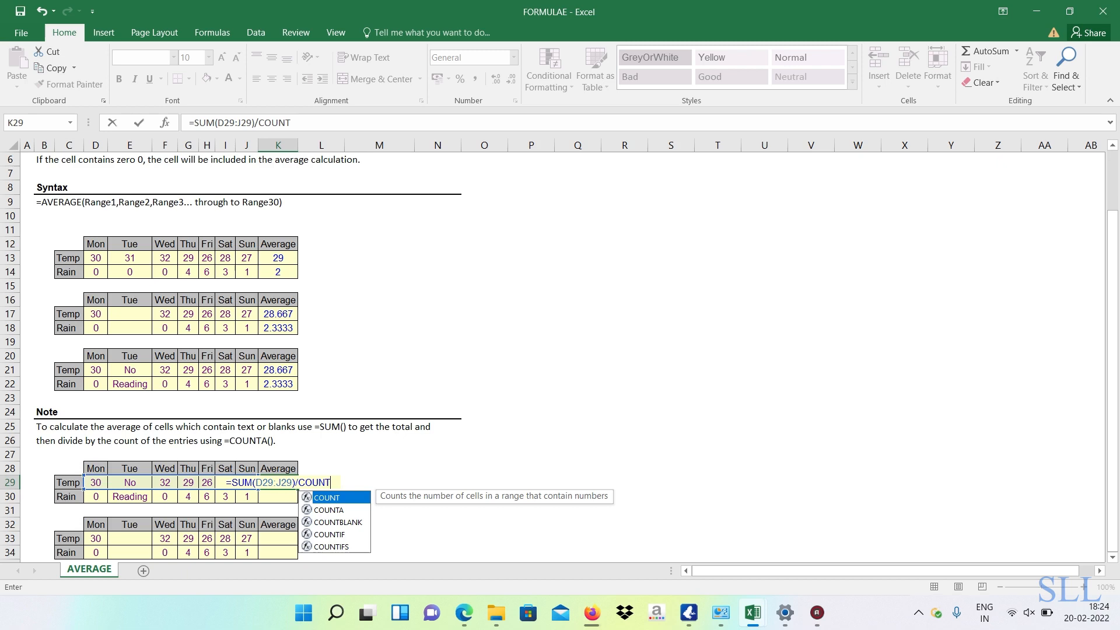
pyautogui.press('Down')
pyautogui.press('Tab')
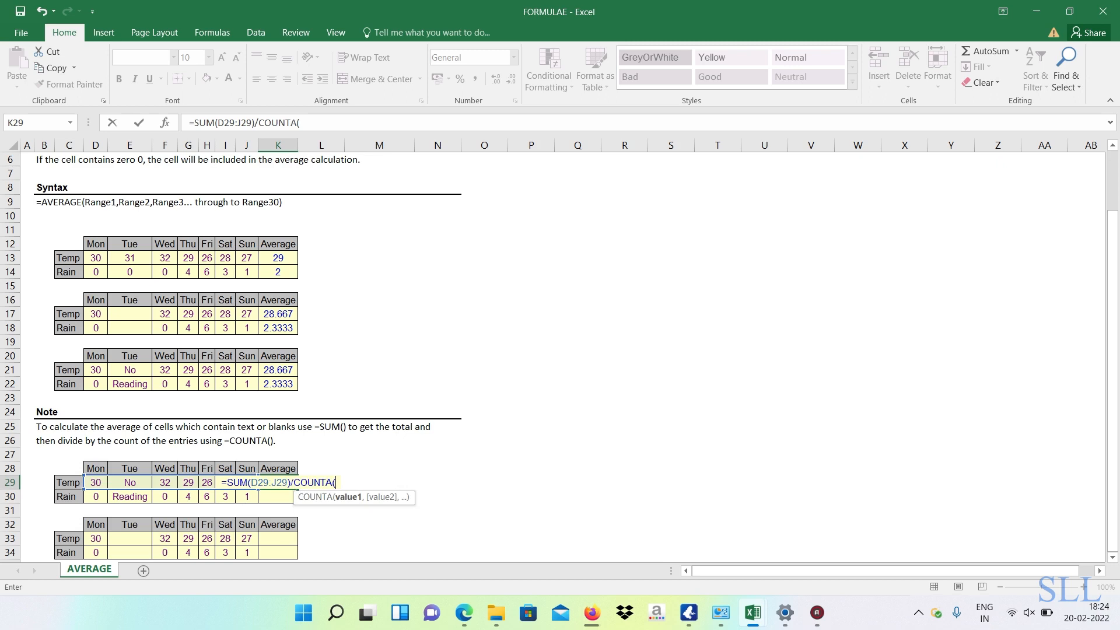
pyautogui.press('Left')
pyautogui.press('Left')
pyautogui.press('Left')
pyautogui.press('Left')
pyautogui.press('Left')
pyautogui.press('Left')
pyautogui.press('Left')
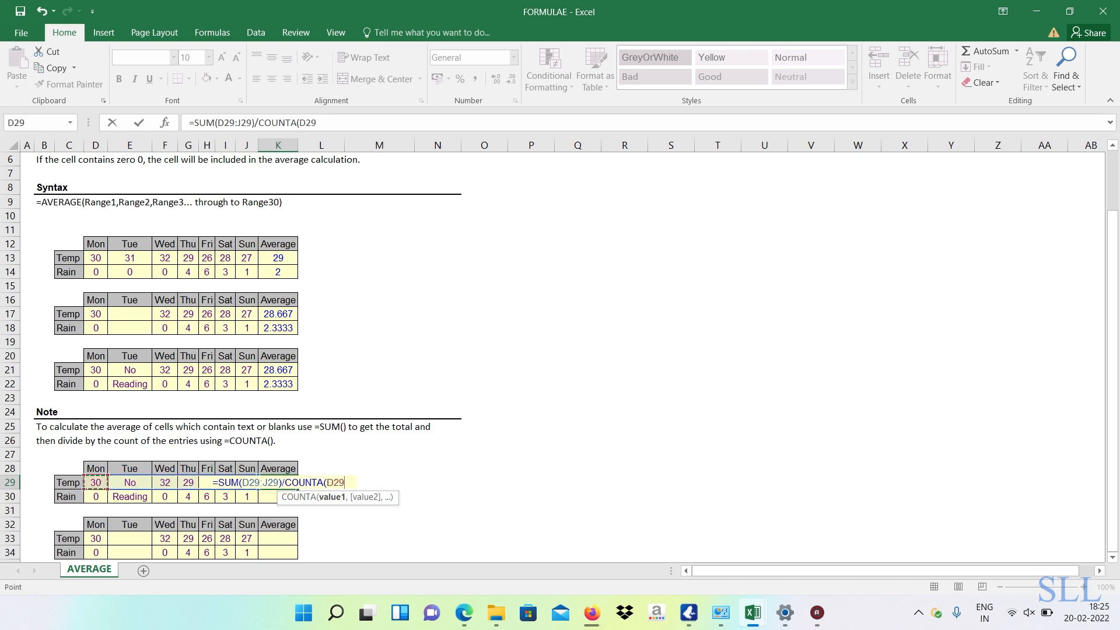
pyautogui.hotkey('shift', 'Right')
pyautogui.hotkey('shift', 'Right')
pyautogui.hotkey('shift', 'Right')
pyautogui.hotkey('shift', 'Right')
pyautogui.hotkey('shift', 'Right')
pyautogui.hotkey('shift', 'Right')
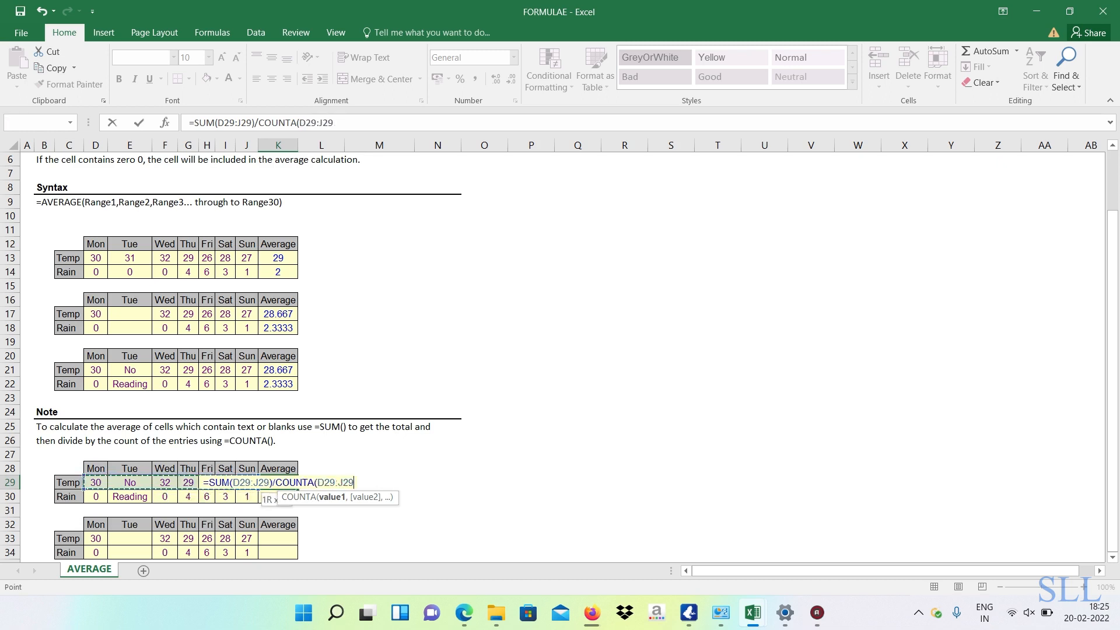
pyautogui.write(')')
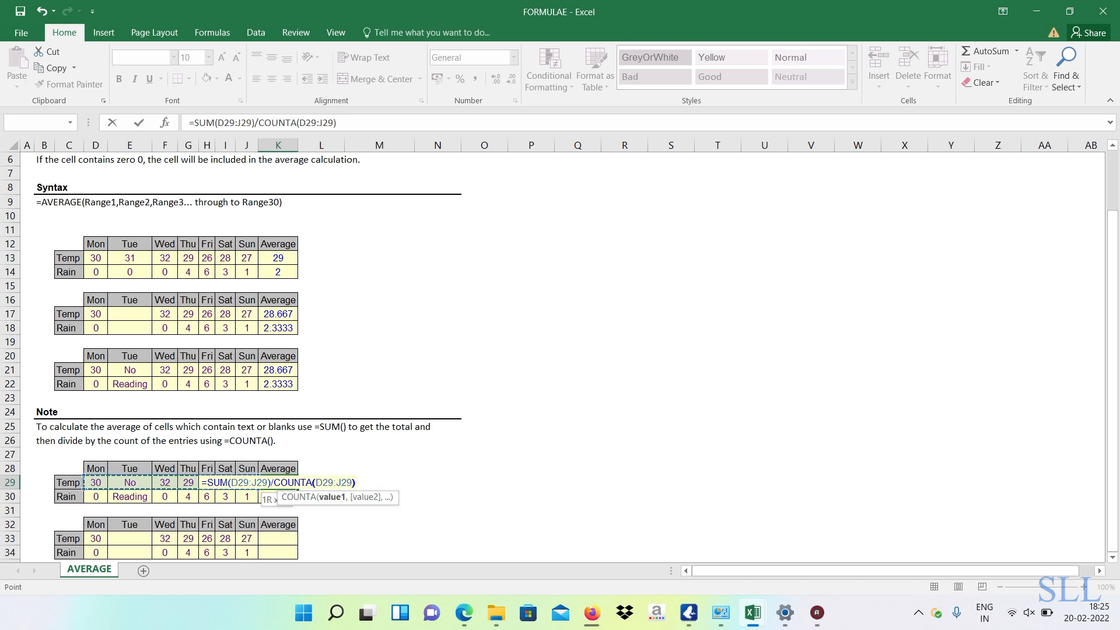
pyautogui.press('Return')
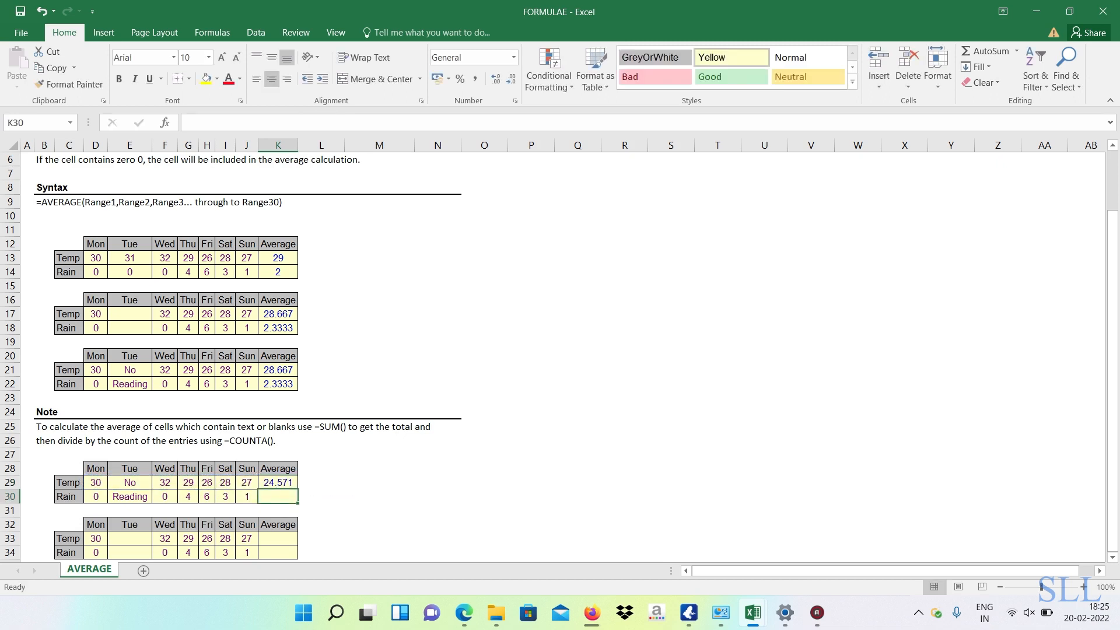
# Begin a formula in K30, the Rain Average cell of the first table under Note
pyautogui.write('=')
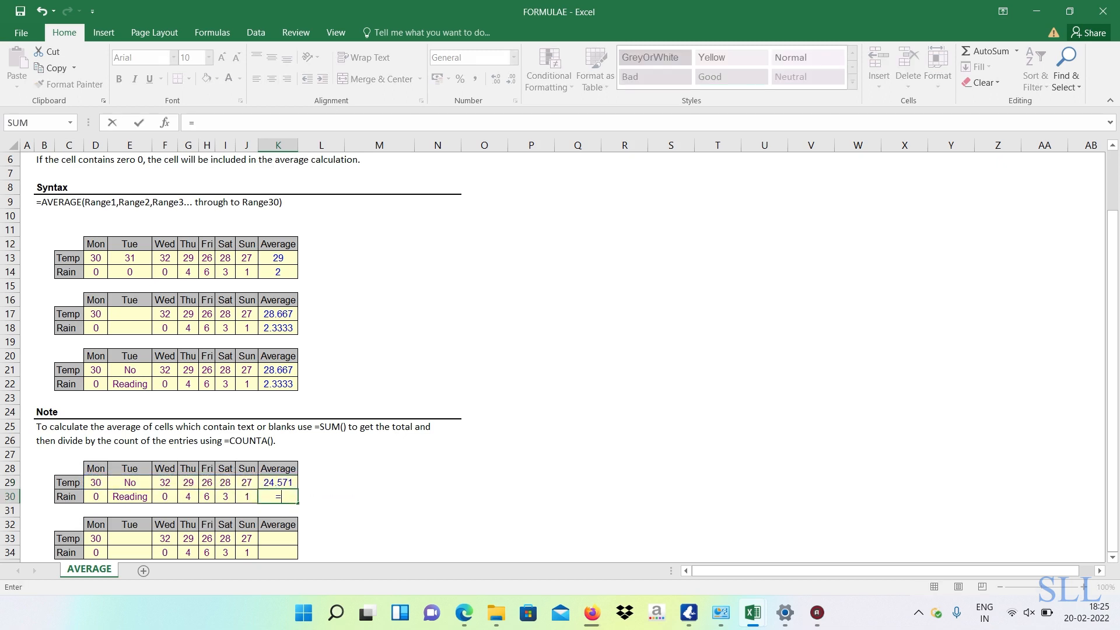
pyautogui.write('AVE')
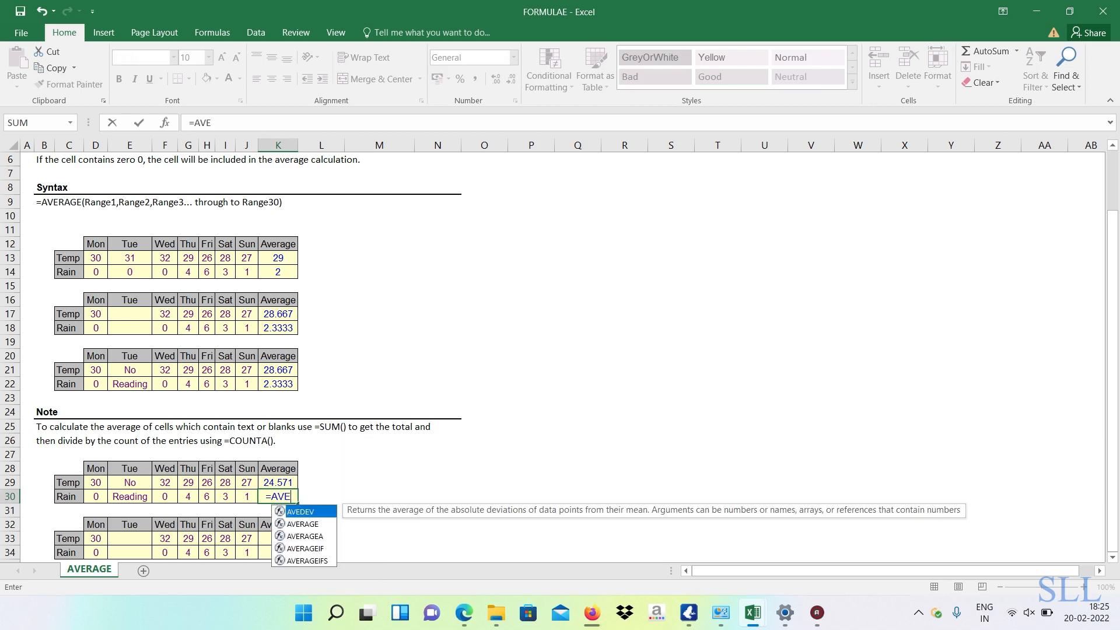
pyautogui.press('BackSpace')
pyautogui.press('BackSpace')
pyautogui.press('BackSpace')
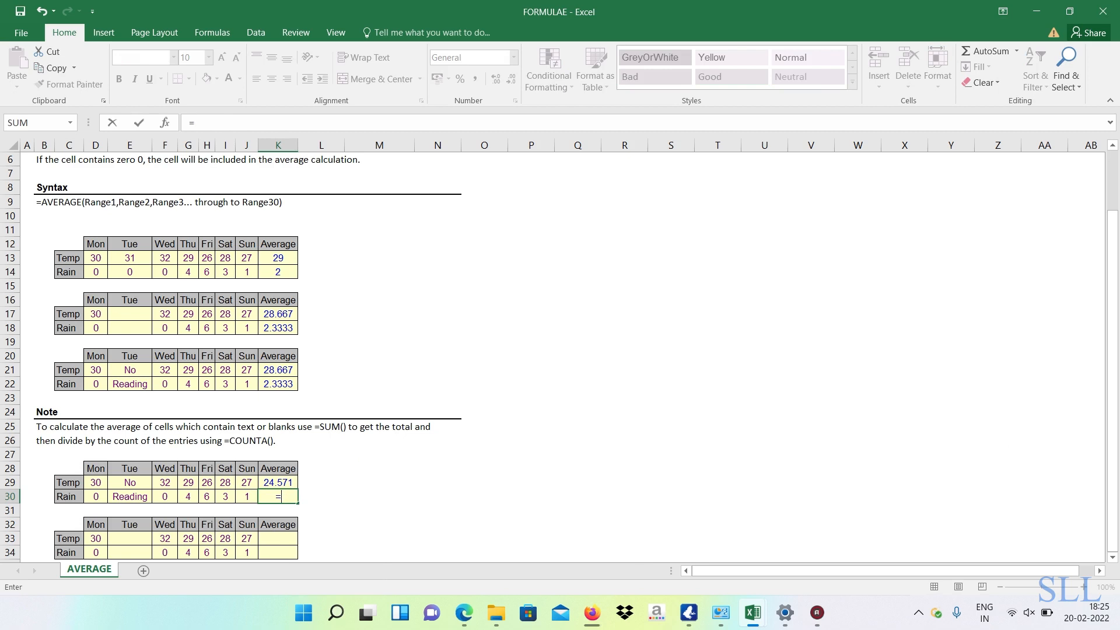
# Enter SUM(D30:J30) as the first part of the K30 formula for the Rain row
pyautogui.write('SUM')
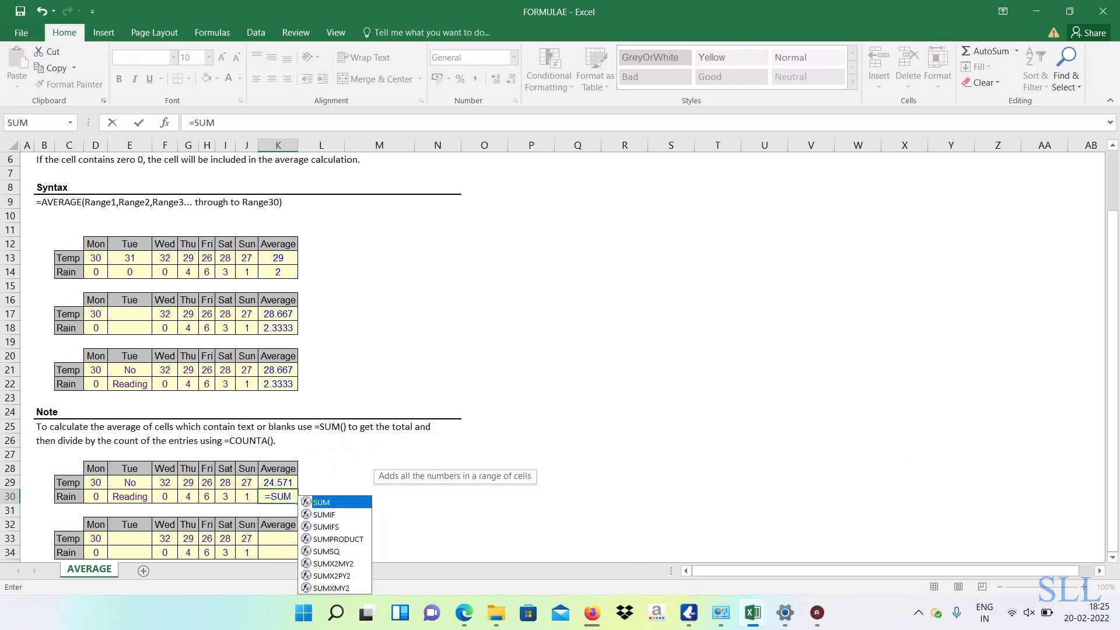
pyautogui.write('(')
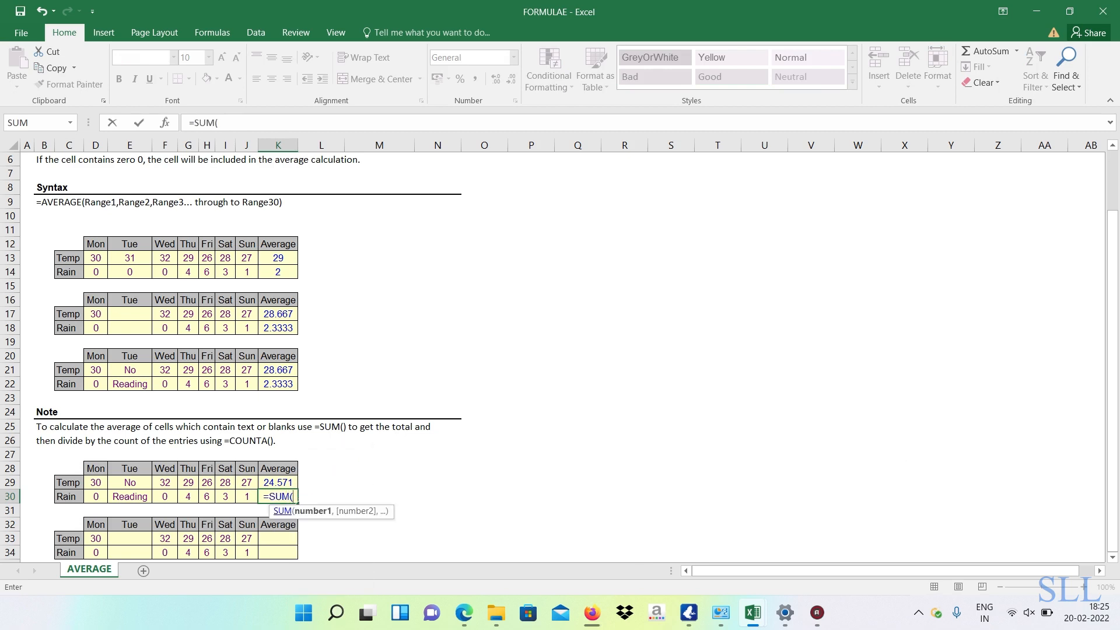
pyautogui.press('Left')
pyautogui.press('Left')
pyautogui.press('Left')
pyautogui.press('Left')
pyautogui.press('Left')
pyautogui.press('Left')
pyautogui.press('Left')
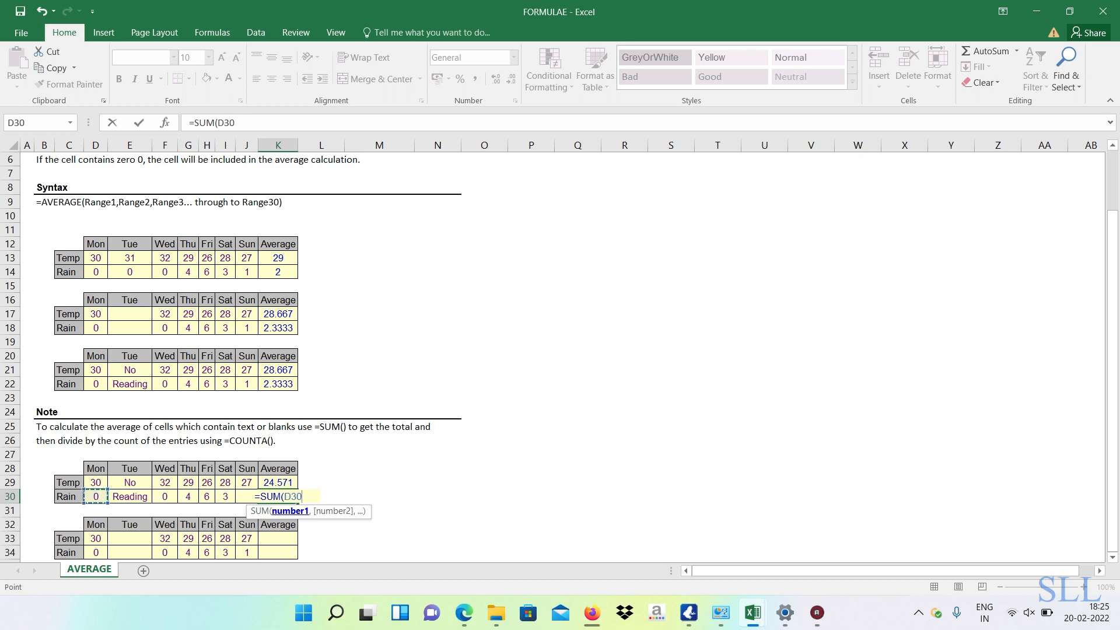
pyautogui.hotkey('shift', 'Right')
pyautogui.hotkey('shift', 'Right')
pyautogui.hotkey('shift', 'Right')
pyautogui.hotkey('shift', 'Right')
pyautogui.hotkey('shift', 'Right')
pyautogui.hotkey('shift', 'Right')
pyautogui.write(')')
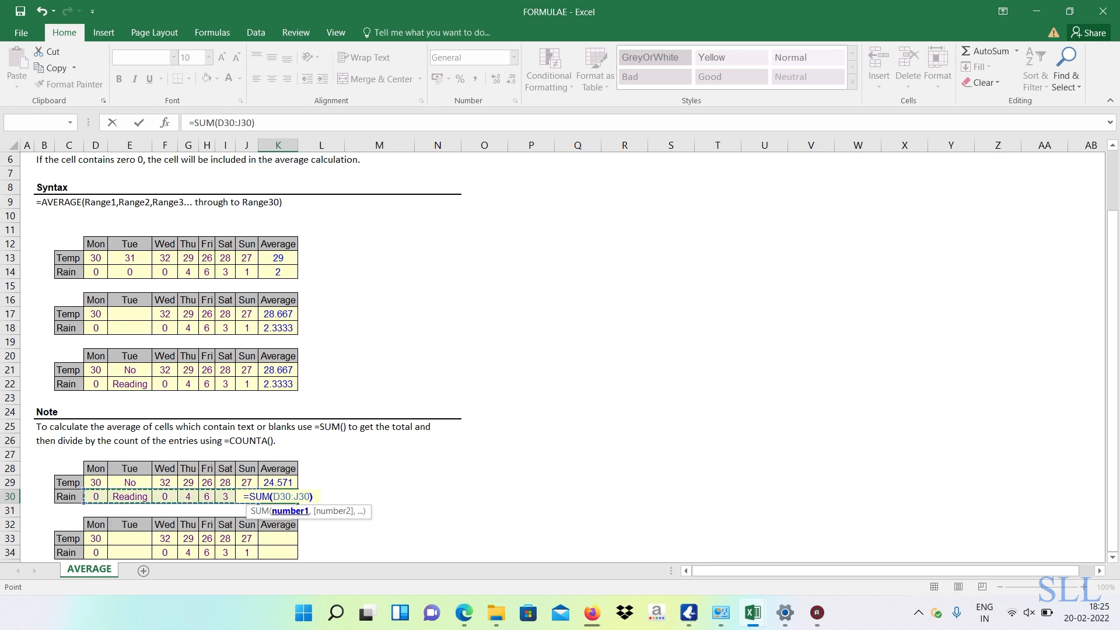
# Complete the K30 formula by dividing the sum by COUNTA(D30:J30)
pyautogui.write('/')
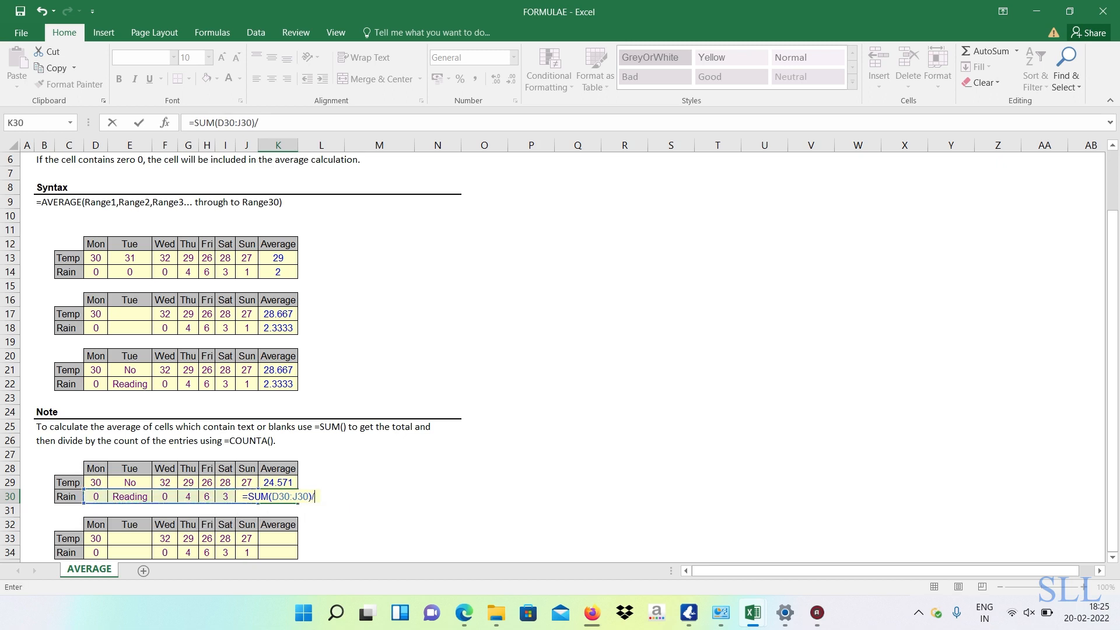
pyautogui.write('COUNT')
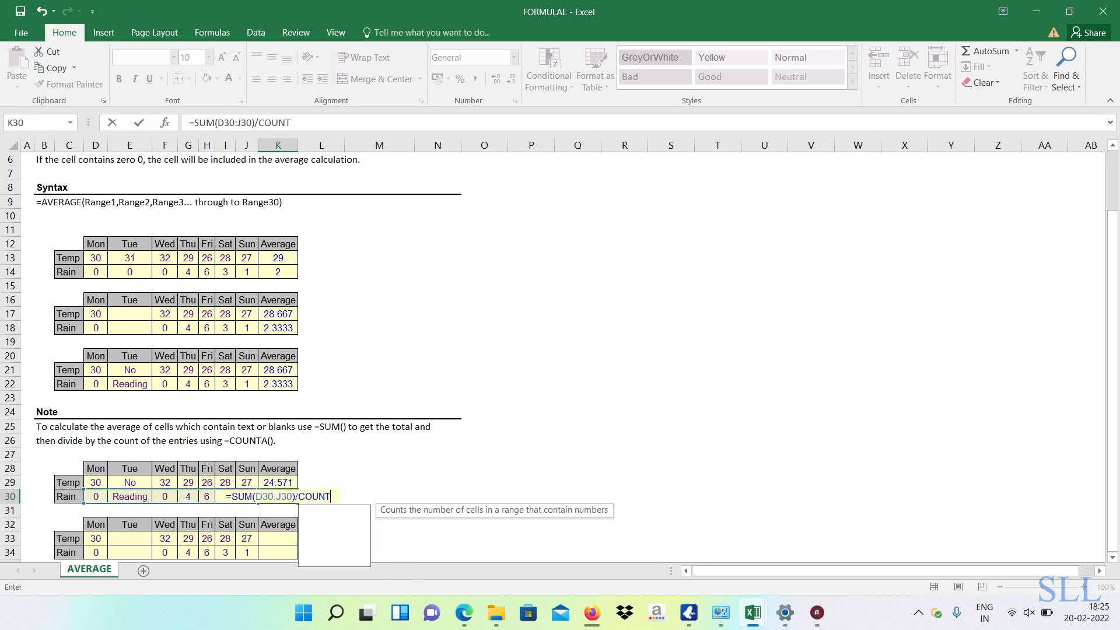
pyautogui.write('A(')
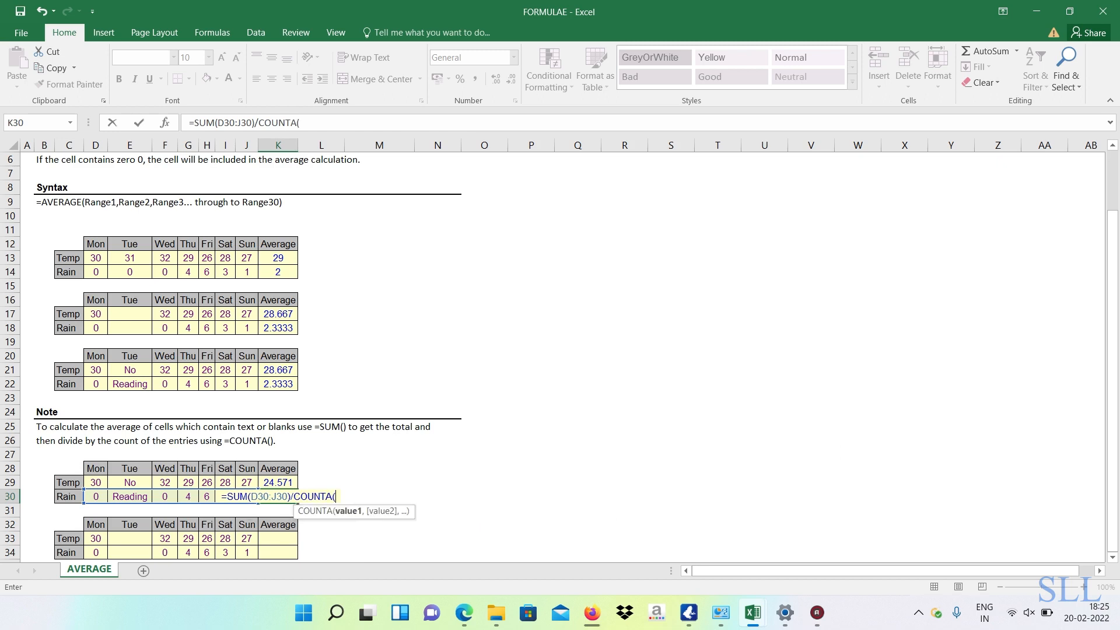
pyautogui.press('Left')
pyautogui.press('Left')
pyautogui.press('Left')
pyautogui.press('Left')
pyautogui.press('Left')
pyautogui.press('Left')
pyautogui.press('Left')
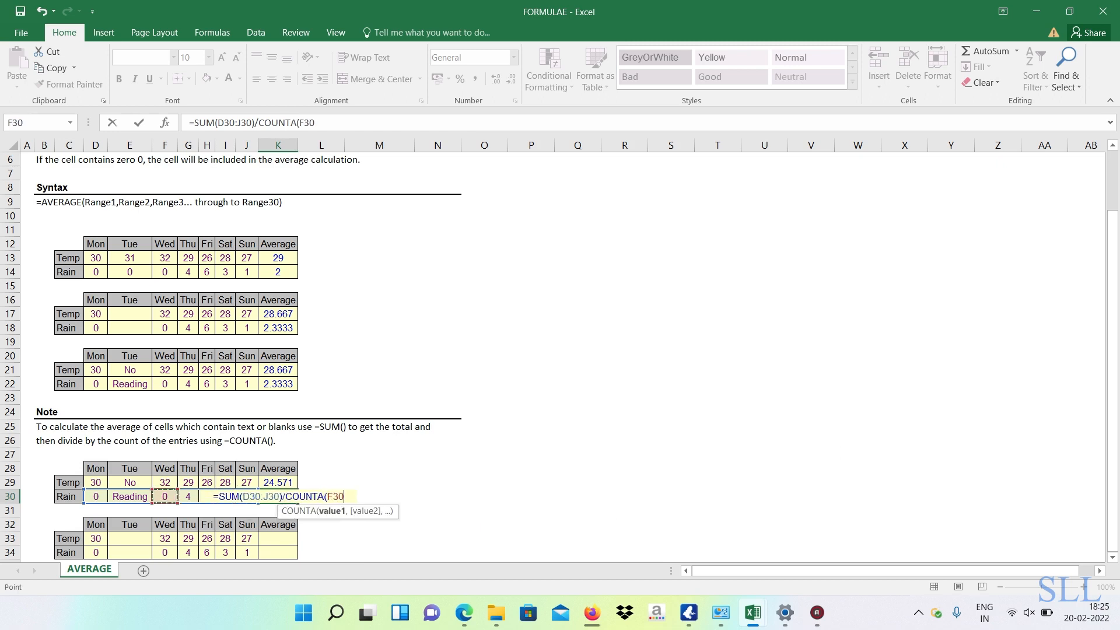
pyautogui.hotkey('shift', 'Right')
pyautogui.hotkey('shift', 'Right')
pyautogui.hotkey('shift', 'Right')
pyautogui.hotkey('shift', 'Right')
pyautogui.hotkey('shift', 'Right')
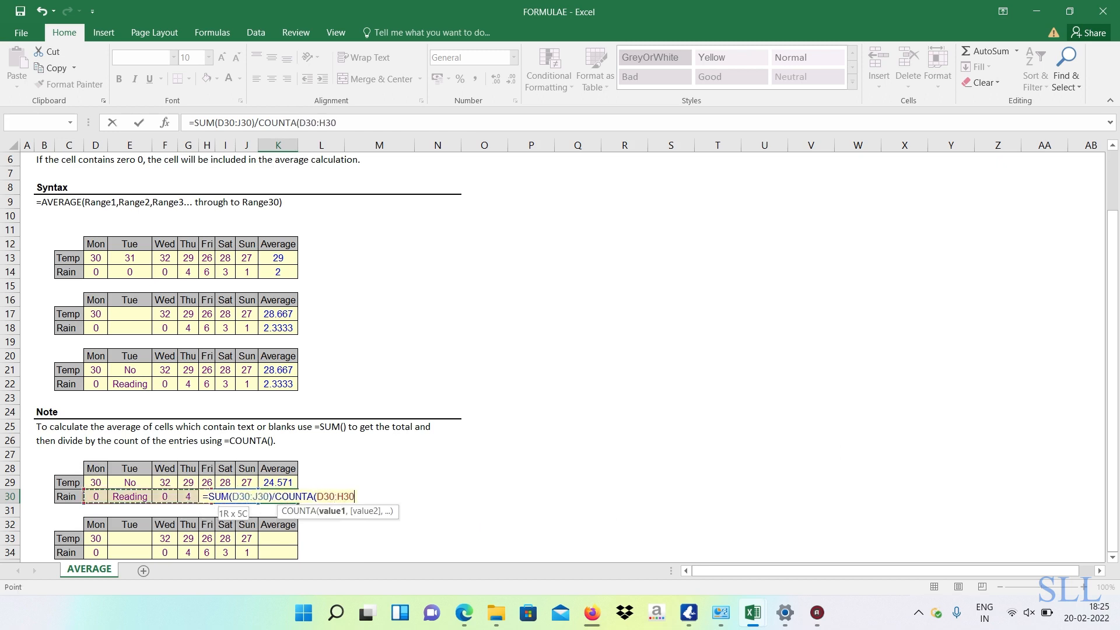
pyautogui.hotkey('shift', 'Right')
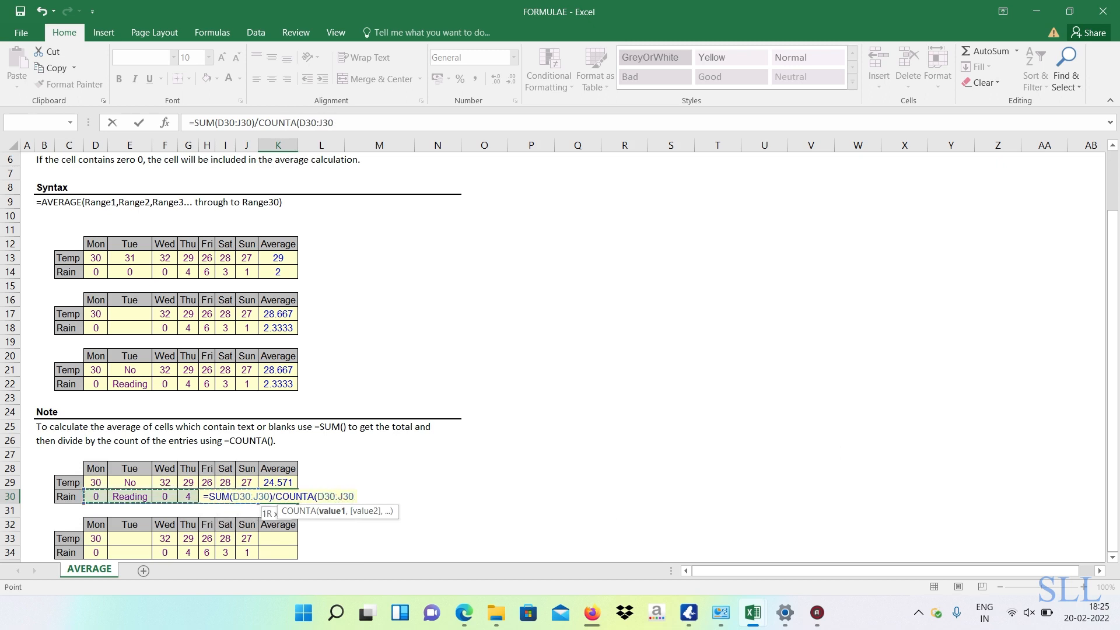
pyautogui.press('Return')
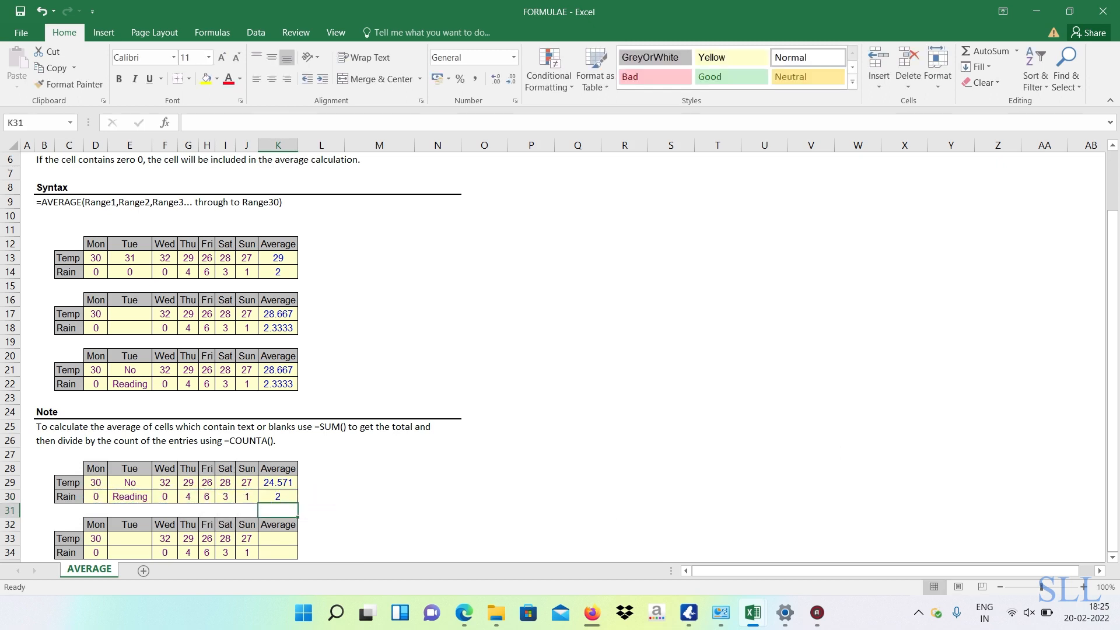
# In K33, the Temp Average cell of the second table under Note, begin the formula with =SUM(D33:J33)
pyautogui.press('Down')
pyautogui.press('Down')
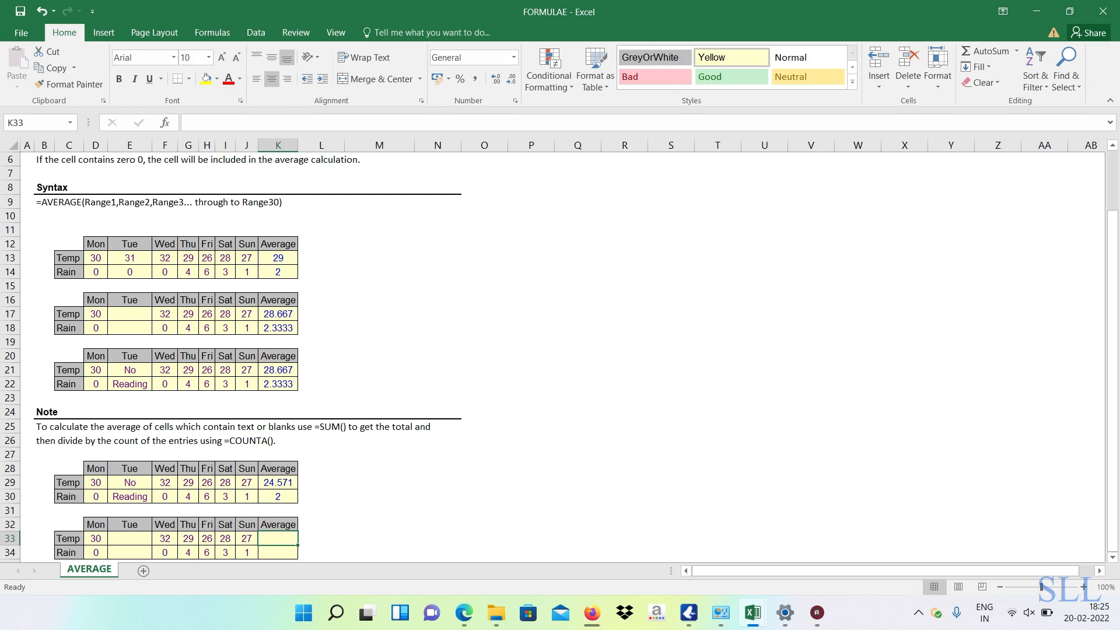
pyautogui.click(130, 538)
pyautogui.press('Down')
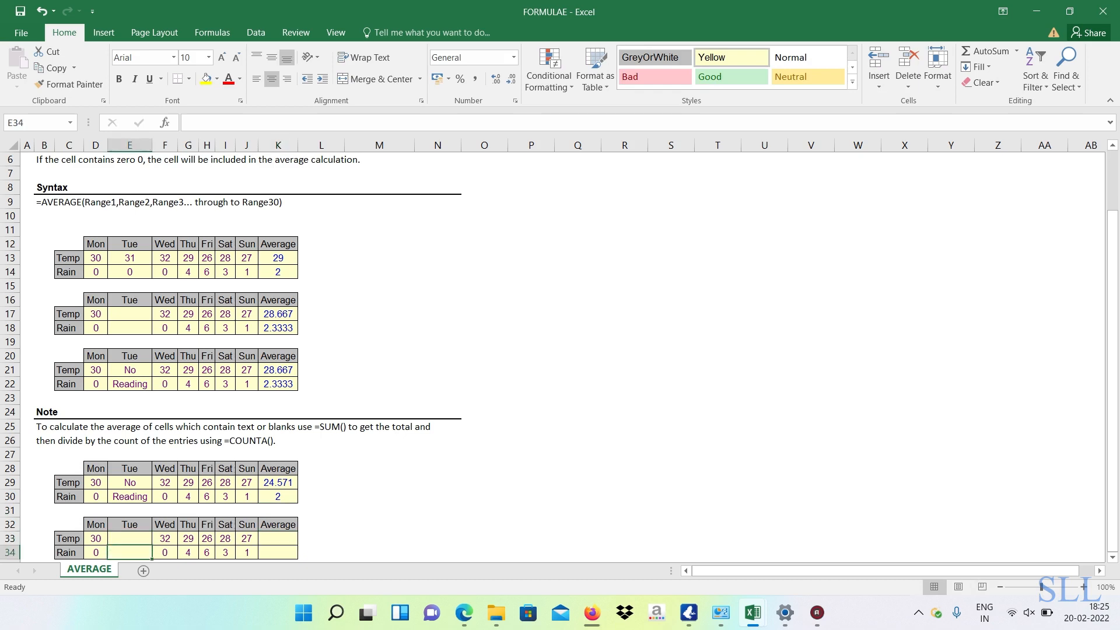
pyautogui.click(278, 539)
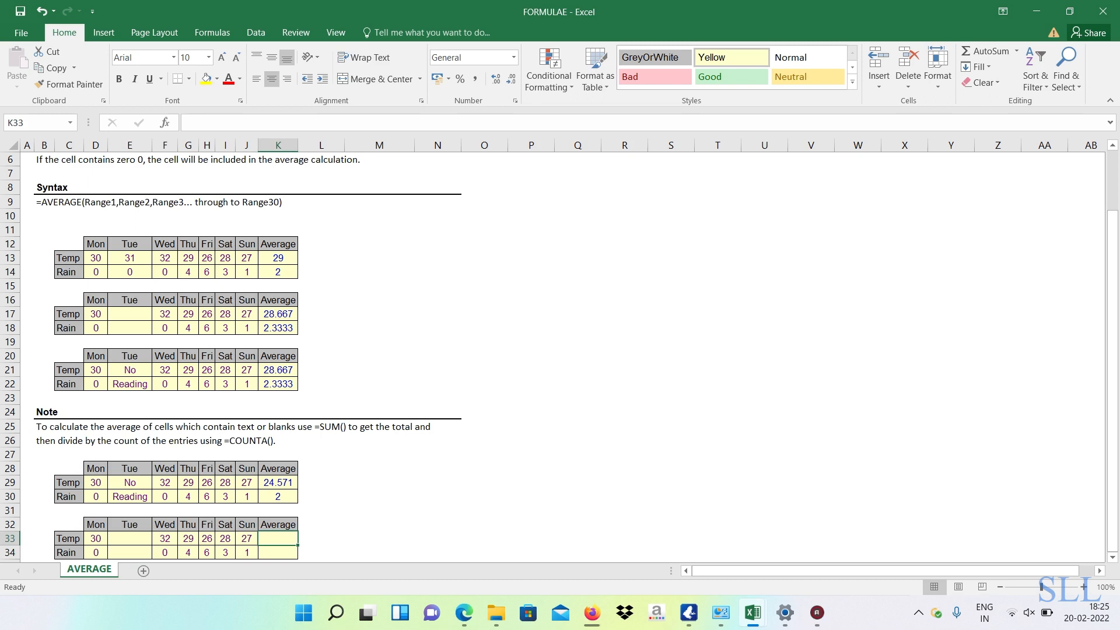
pyautogui.write('=SUM')
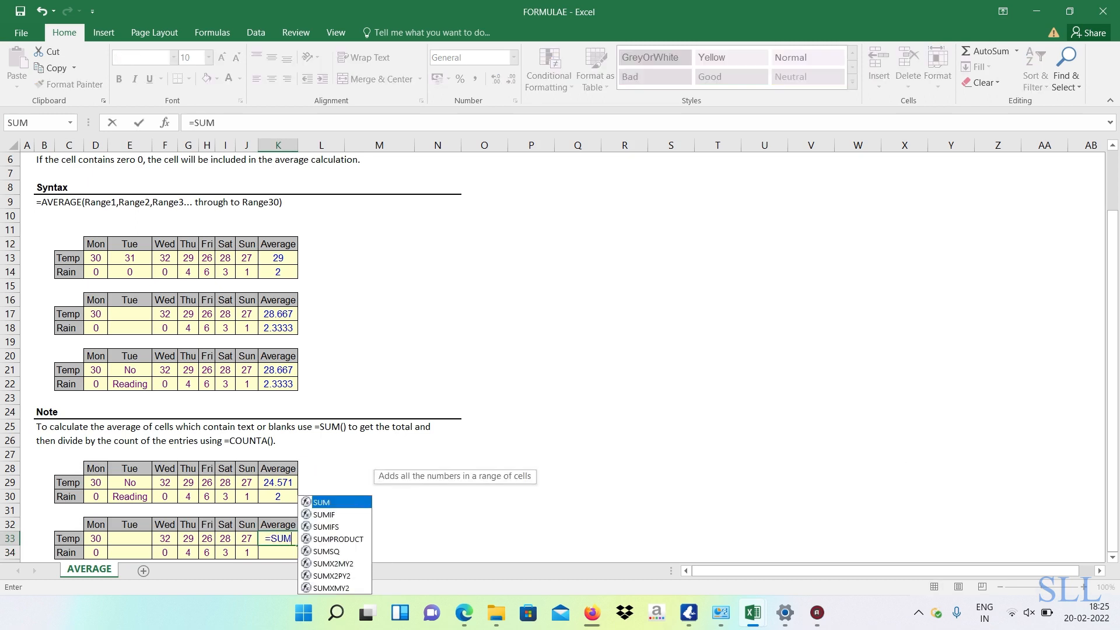
pyautogui.write('(')
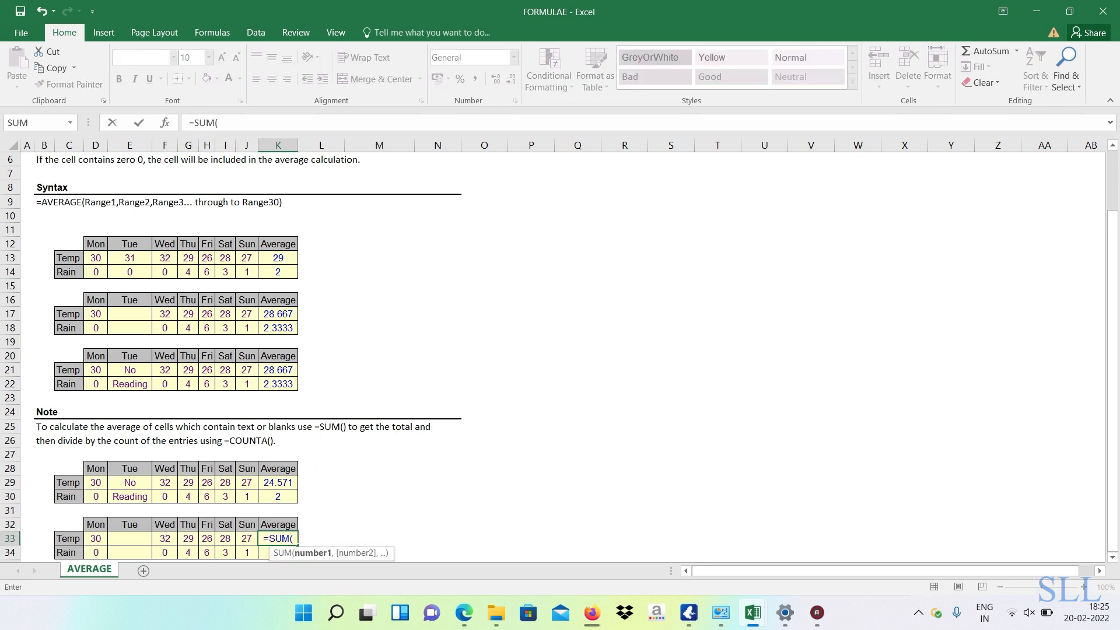
pyautogui.press('Left')
pyautogui.press('Left')
pyautogui.press('Left')
pyautogui.press('Left')
pyautogui.press('Left')
pyautogui.press('Left')
pyautogui.press('Left')
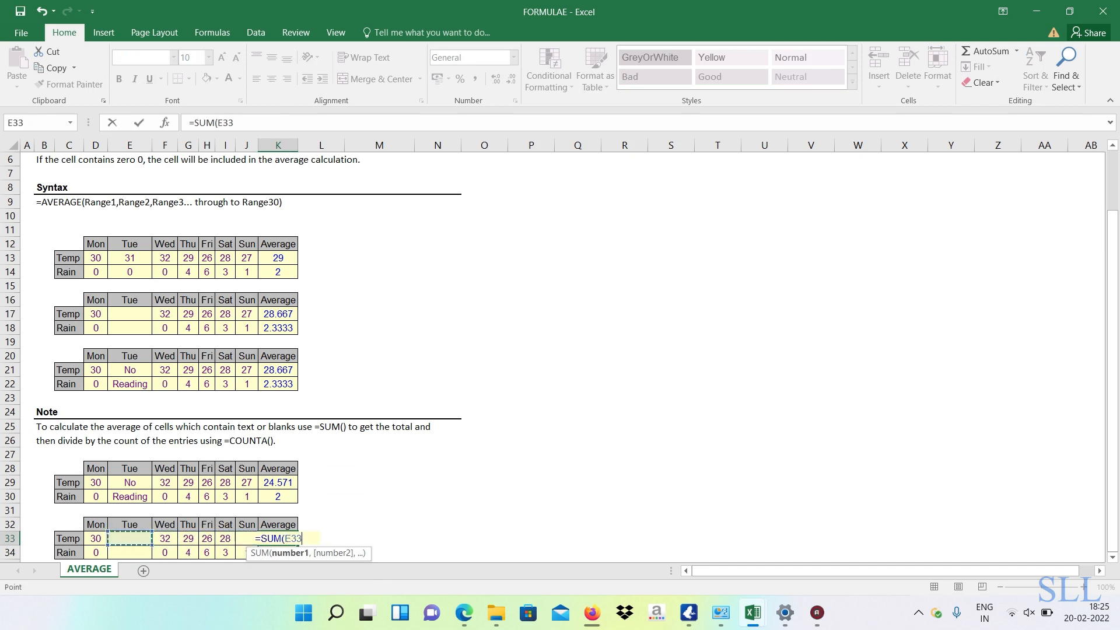
pyautogui.hotkey('shift', 'Right')
pyautogui.hotkey('shift', 'Right')
pyautogui.hotkey('shift', 'Right')
pyautogui.hotkey('shift', 'Right')
pyautogui.hotkey('shift', 'Right')
pyautogui.hotkey('shift', 'Right')
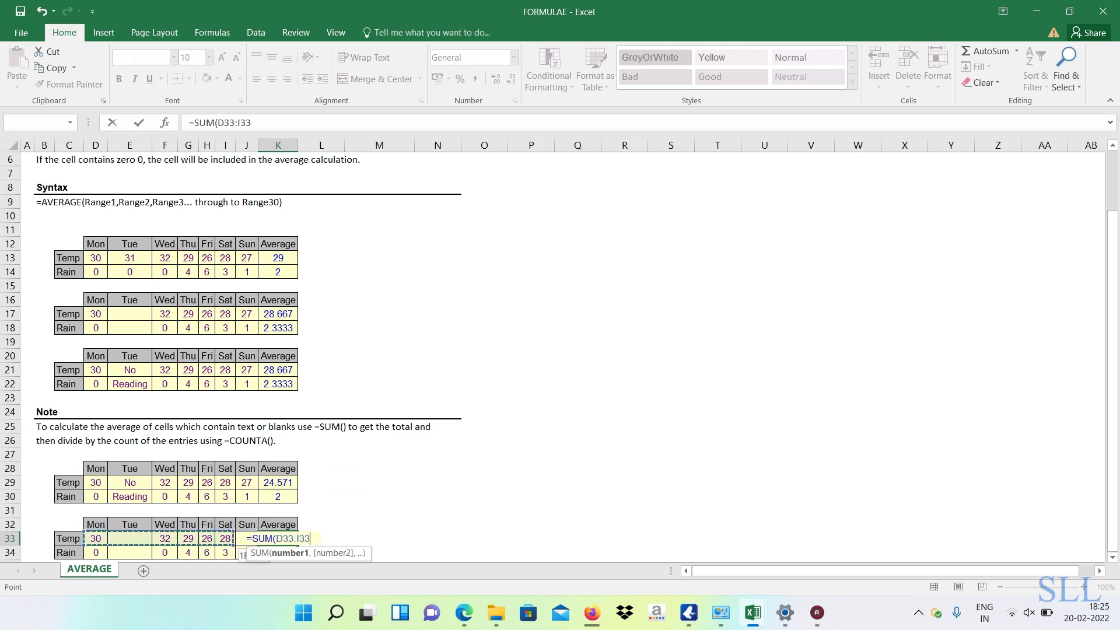
pyautogui.write(')')
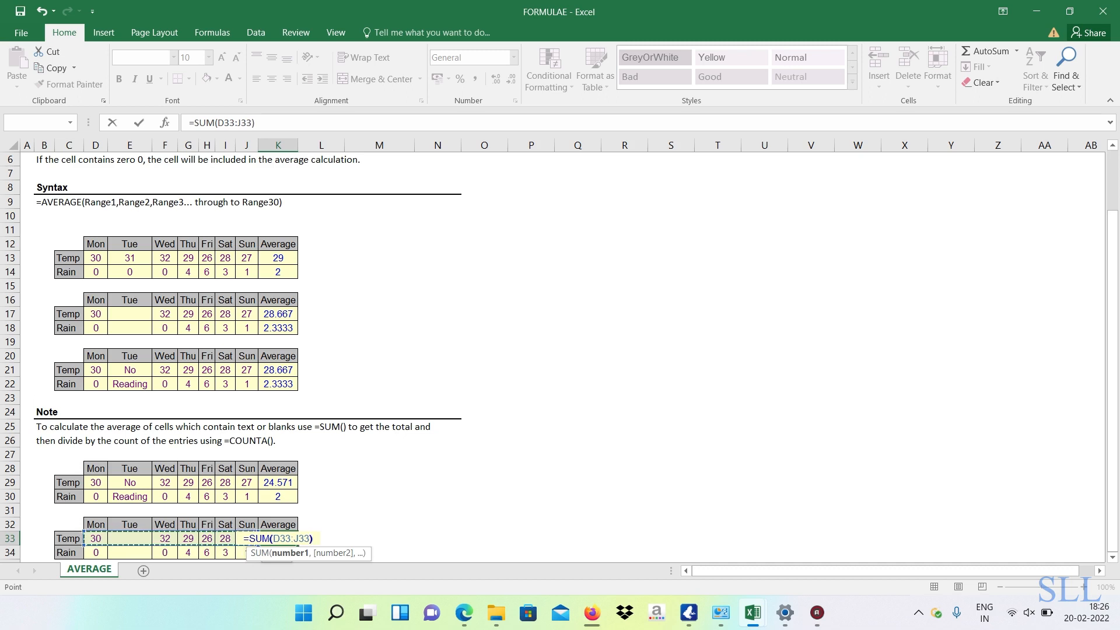
# Complete the K33 formula by dividing the sum by COUNTA(D33:J33)
pyautogui.write('/')
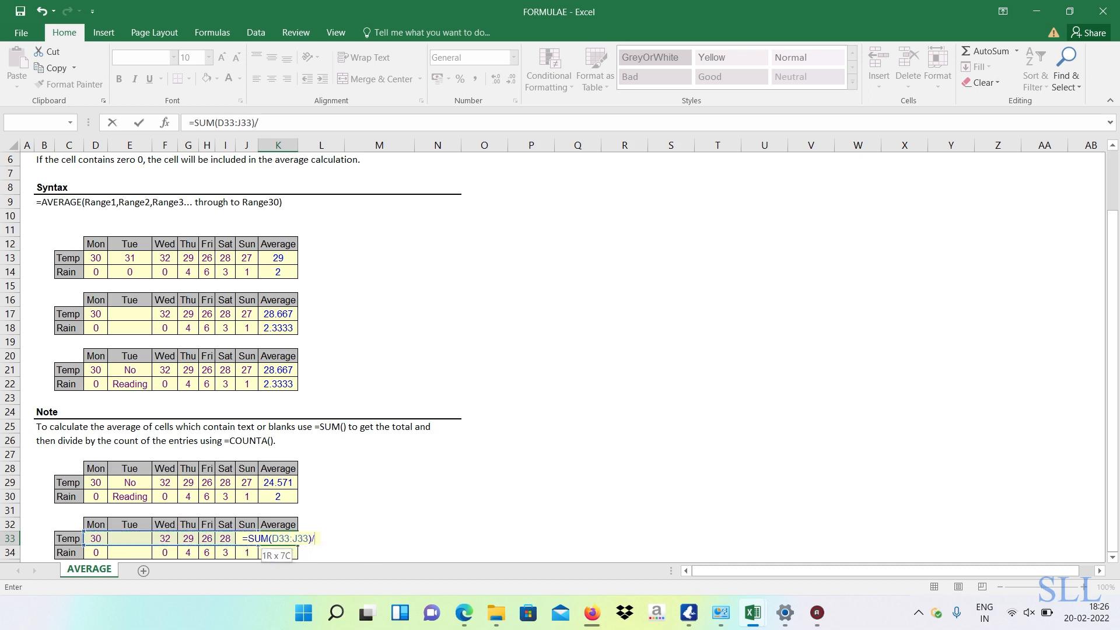
pyautogui.write('COUNTA')
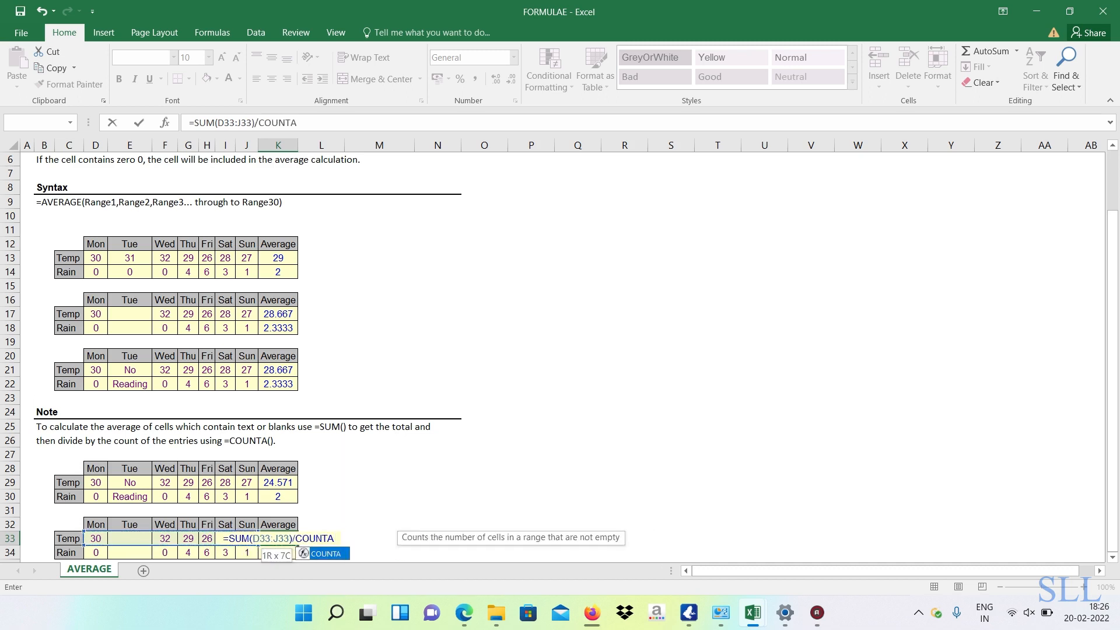
pyautogui.write('(')
pyautogui.press('Left')
pyautogui.press('Left')
pyautogui.press('Left')
pyautogui.press('Left')
pyautogui.press('Left')
pyautogui.press('Left')
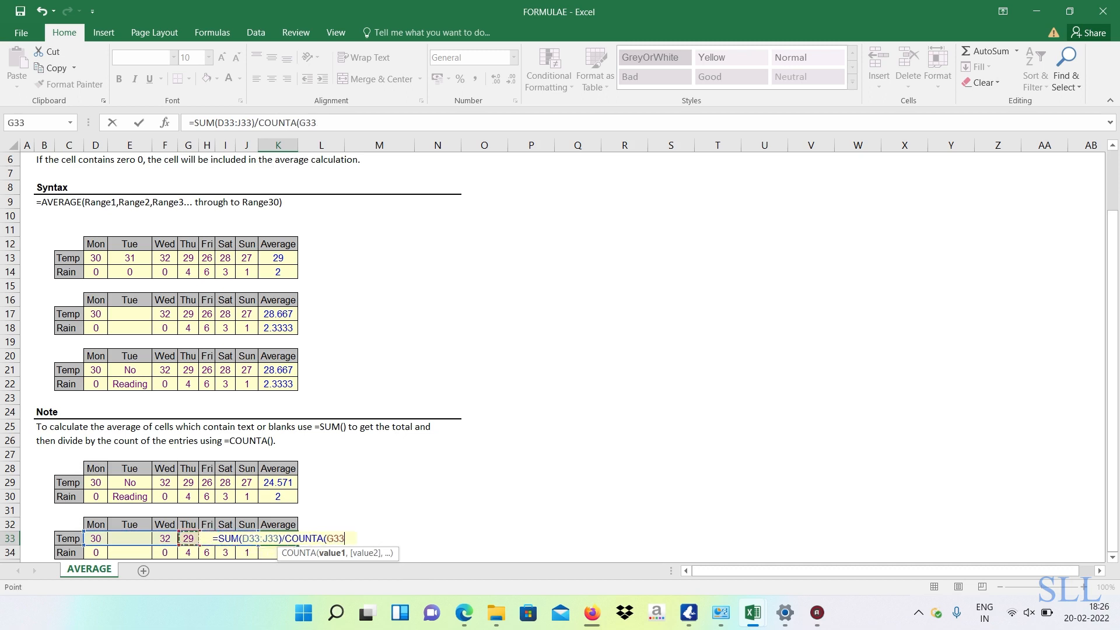
pyautogui.press('Left')
pyautogui.hotkey('shift', 'Right')
pyautogui.hotkey('shift', 'Right')
pyautogui.hotkey('shift', 'Right')
pyautogui.hotkey('shift', 'Right')
pyautogui.hotkey('shift', 'Right')
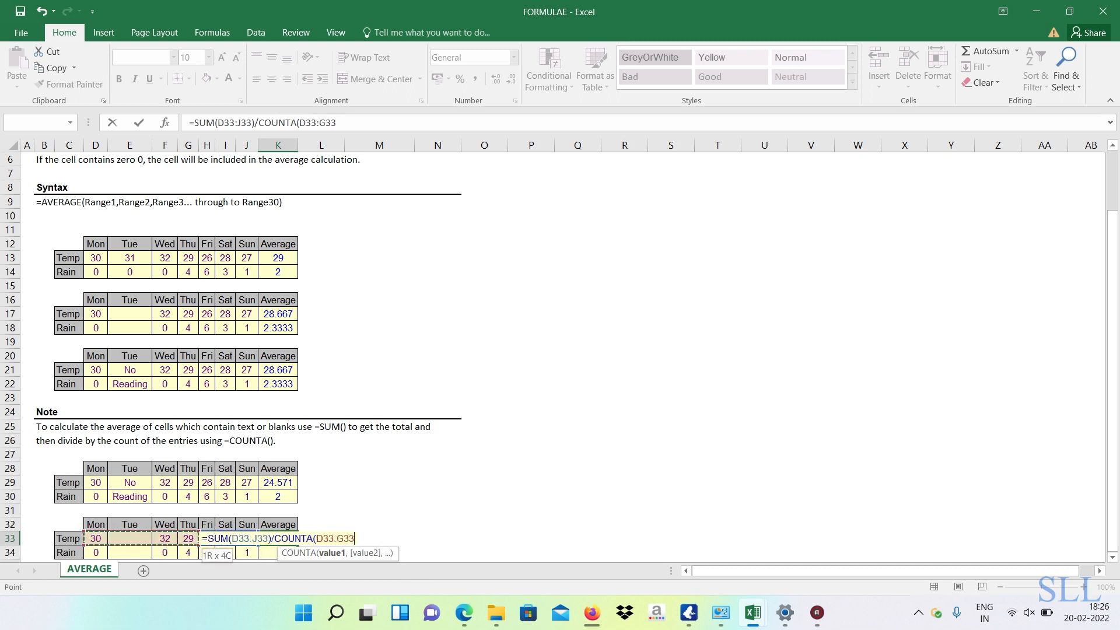
pyautogui.hotkey('shift', 'Right')
pyautogui.write(')')
pyautogui.press('Return')
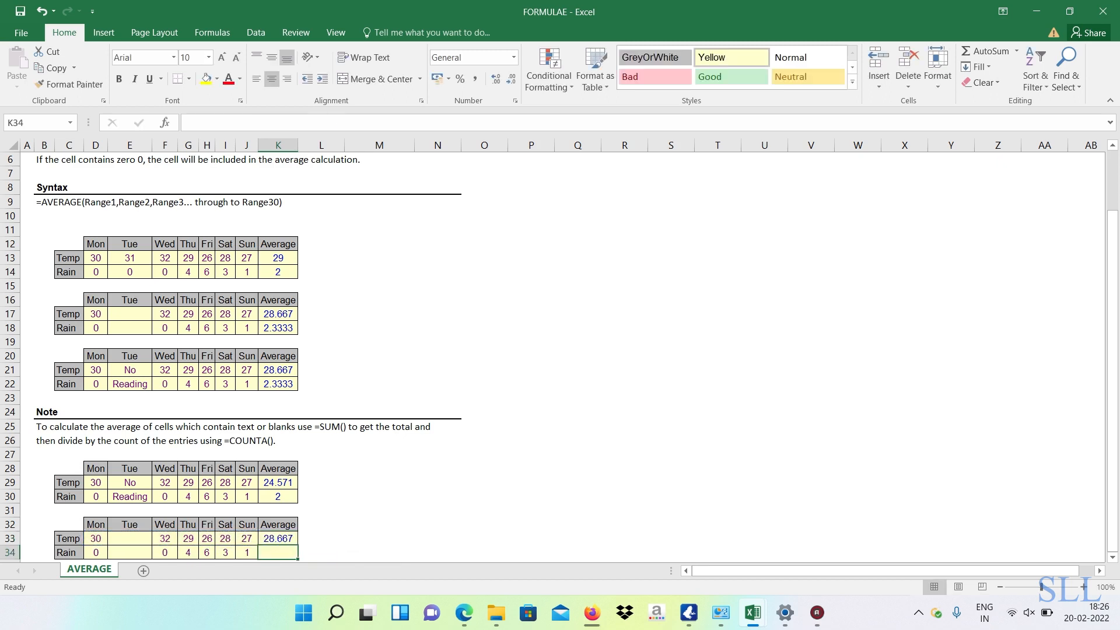
# In K34, the Rain Average cell of the second table under Note, begin the formula with =SUM(D34:J34)/
pyautogui.write('=')
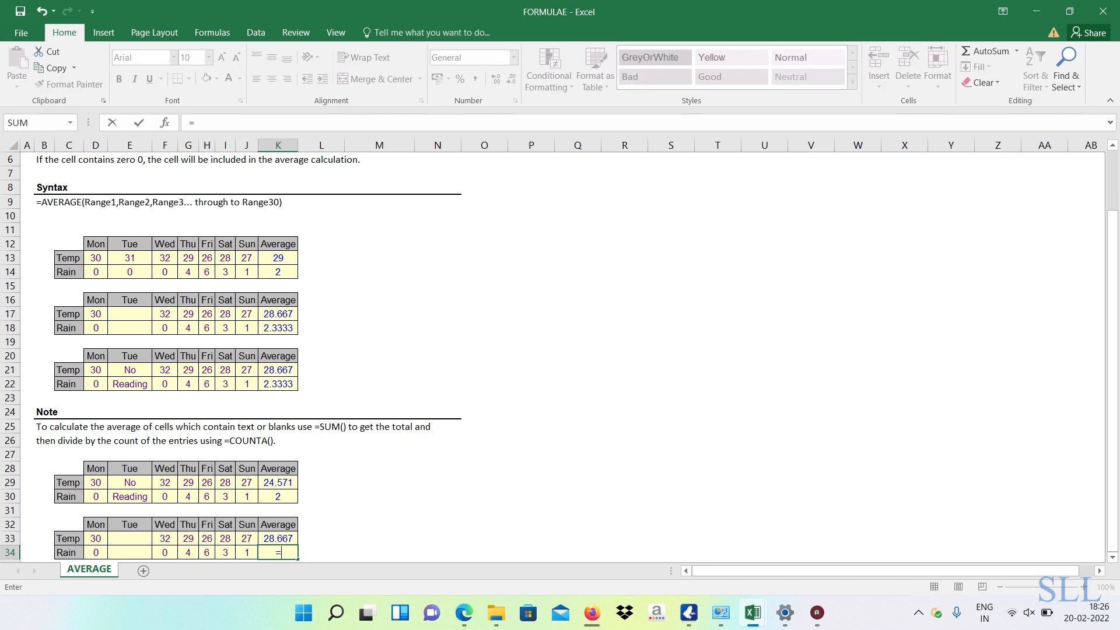
pyautogui.write('SUM')
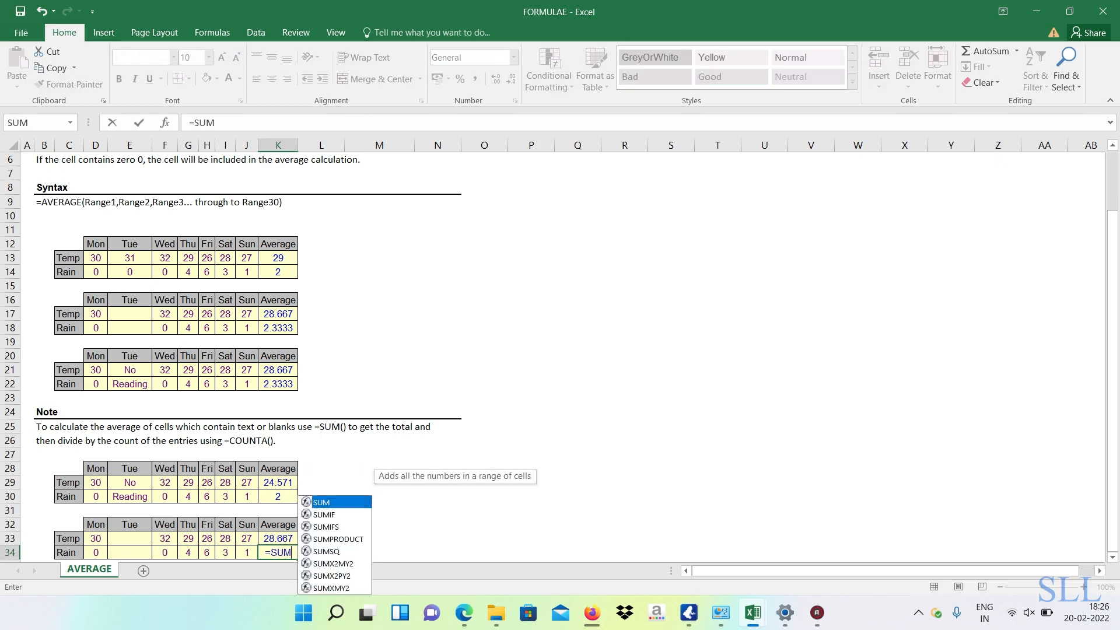
pyautogui.write('(')
pyautogui.press('Left')
pyautogui.press('Left')
pyautogui.press('Left')
pyautogui.press('Left')
pyautogui.press('Left')
pyautogui.press('Left')
pyautogui.press('Left')
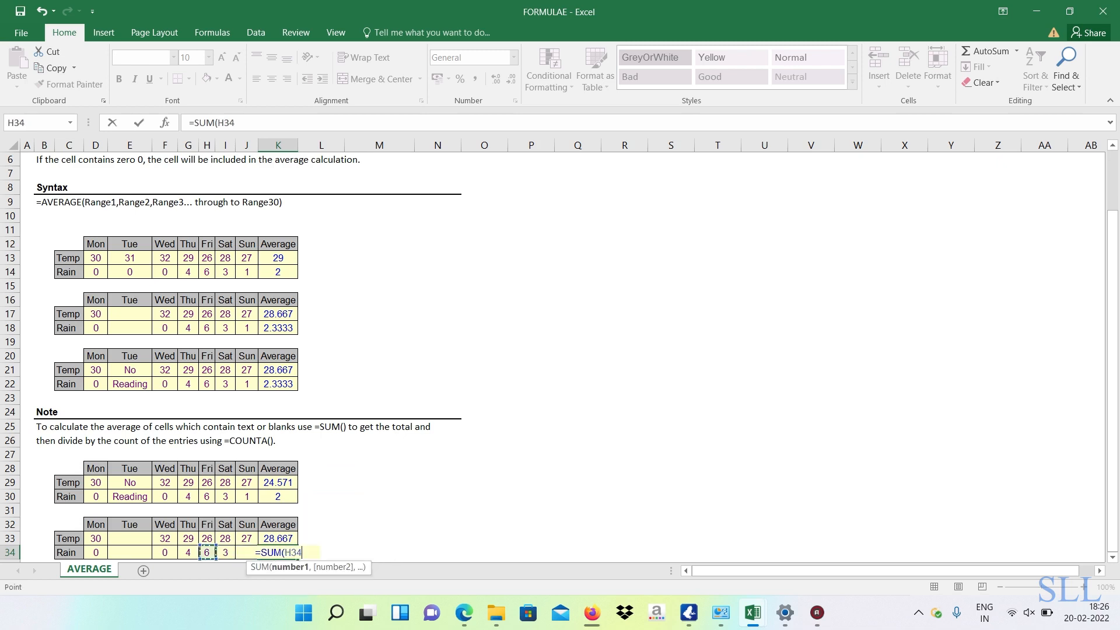
pyautogui.hotkey('shift', 'Right')
pyautogui.hotkey('shift', 'Right')
pyautogui.hotkey('shift', 'Right')
pyautogui.hotkey('shift', 'Right')
pyautogui.hotkey('shift', 'Right')
pyautogui.hotkey('shift', 'Right')
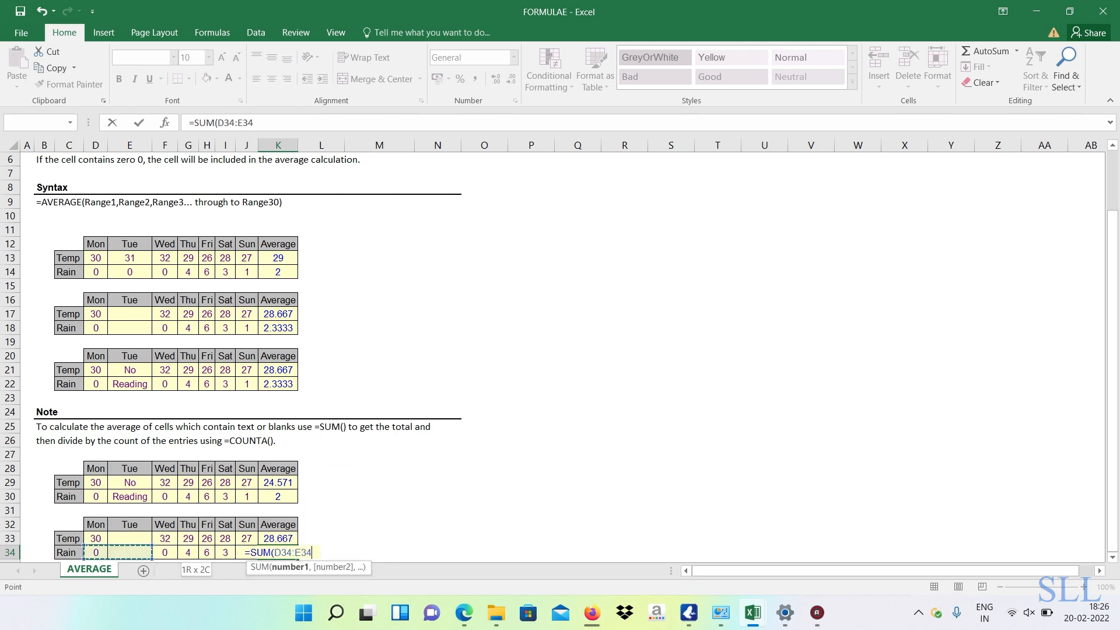
pyautogui.write(')/')
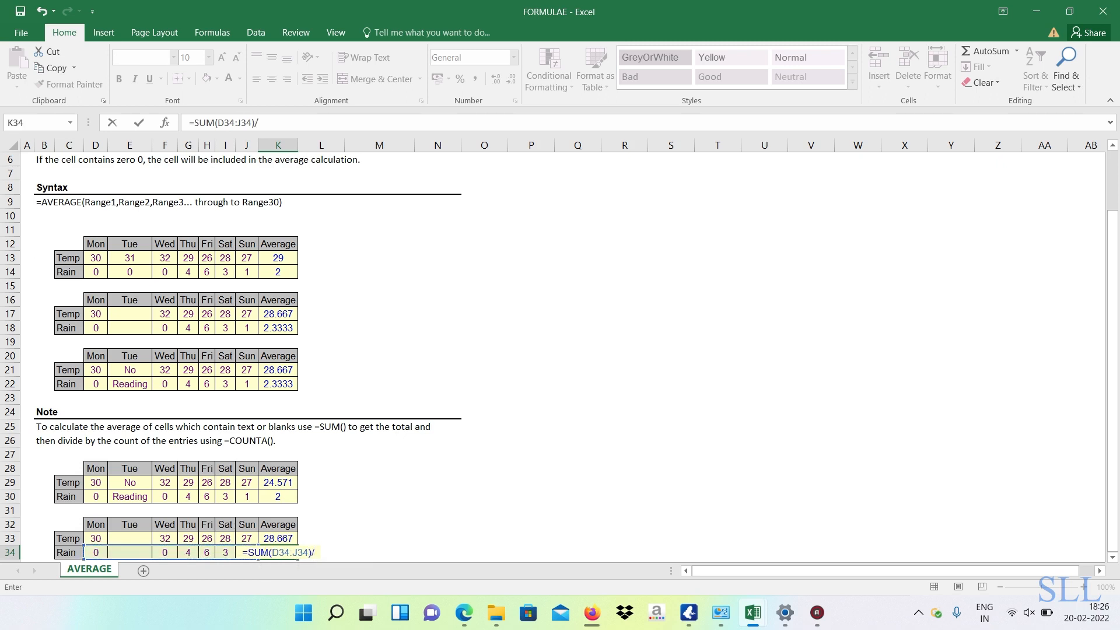
# Complete the K34 formula with COUNTA(D34:J34) as the divisor
pyautogui.write('COUNT')
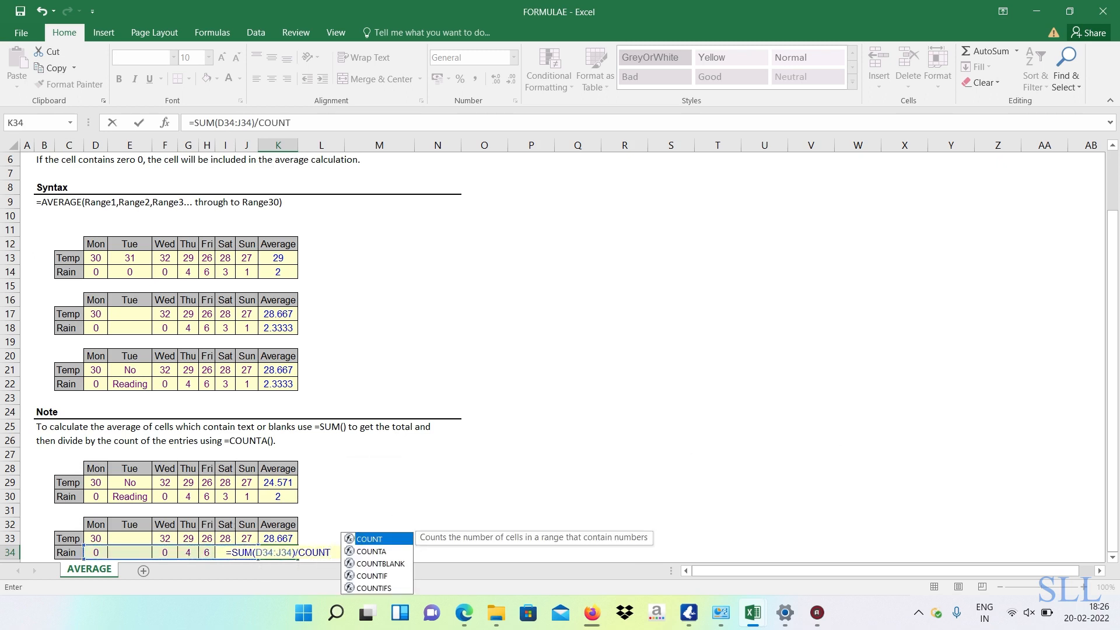
pyautogui.write('A(')
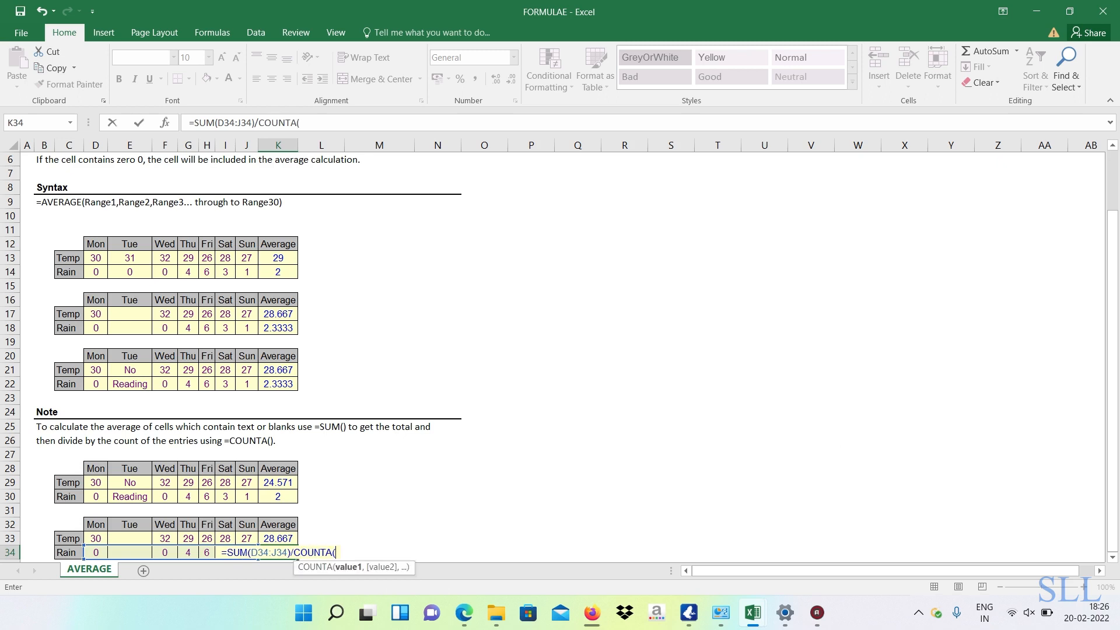
pyautogui.press('Left')
pyautogui.press('Left')
pyautogui.press('Left')
pyautogui.press('Left')
pyautogui.press('Left')
pyautogui.press('Left')
pyautogui.press('Left')
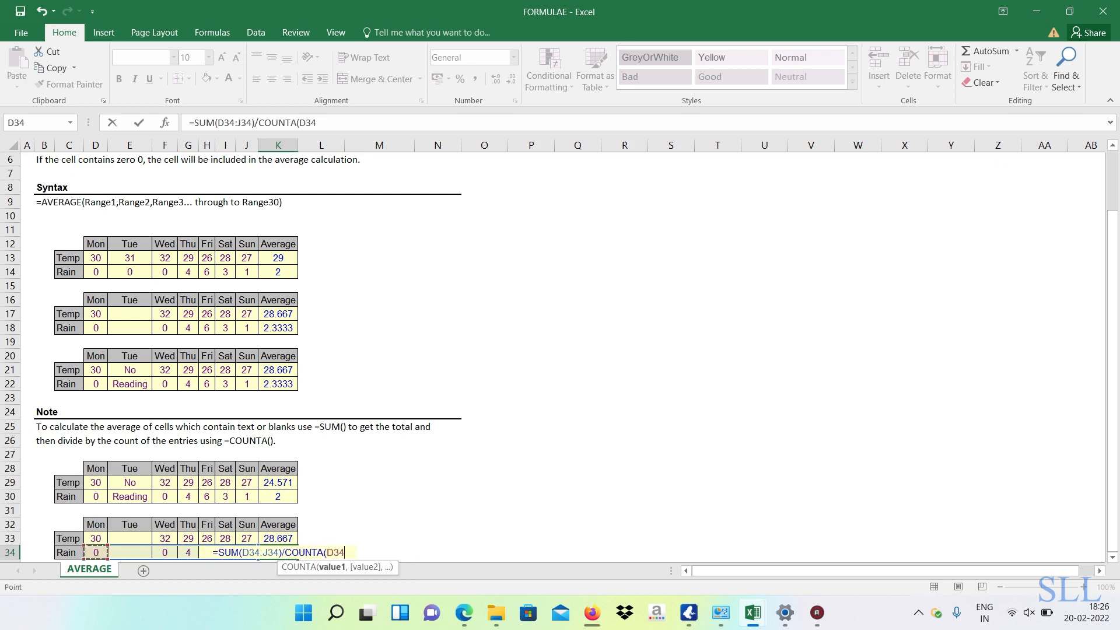
pyautogui.hotkey('shift', 'Right')
pyautogui.hotkey('shift', 'Right')
pyautogui.hotkey('shift', 'Right')
pyautogui.hotkey('shift', 'Right')
pyautogui.hotkey('shift', 'Right')
pyautogui.hotkey('shift', 'Right')
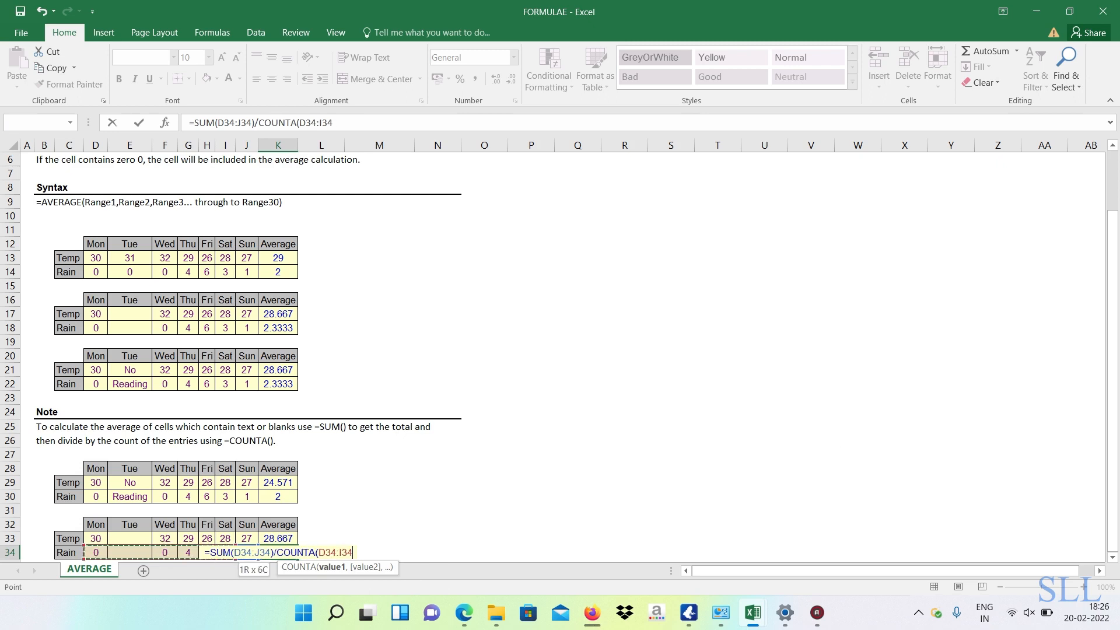
pyautogui.write(')')
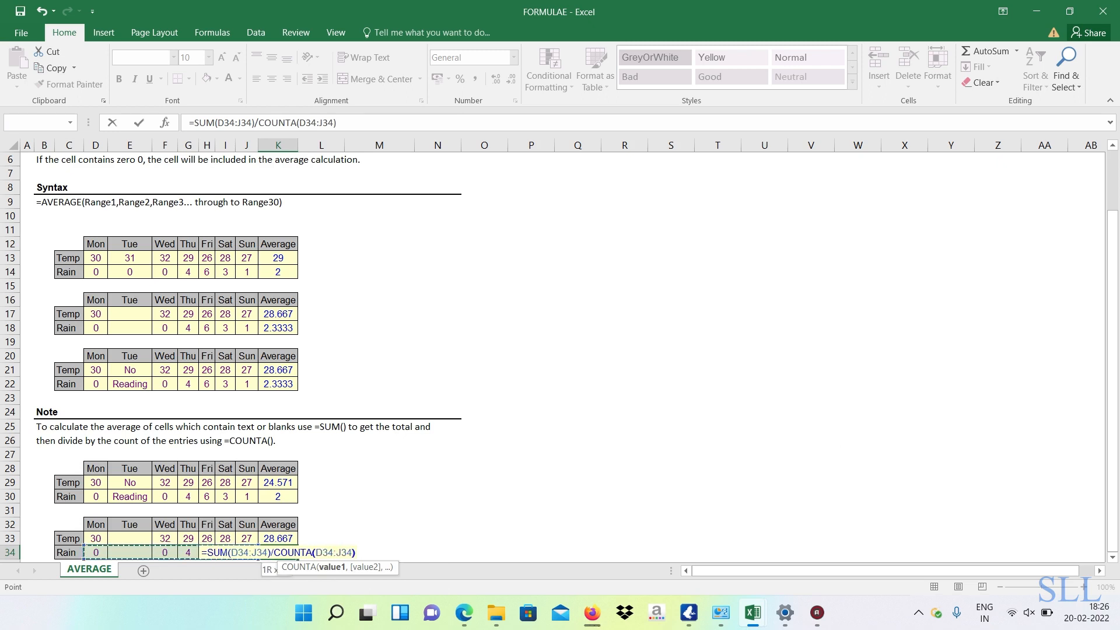
pyautogui.press('Return')
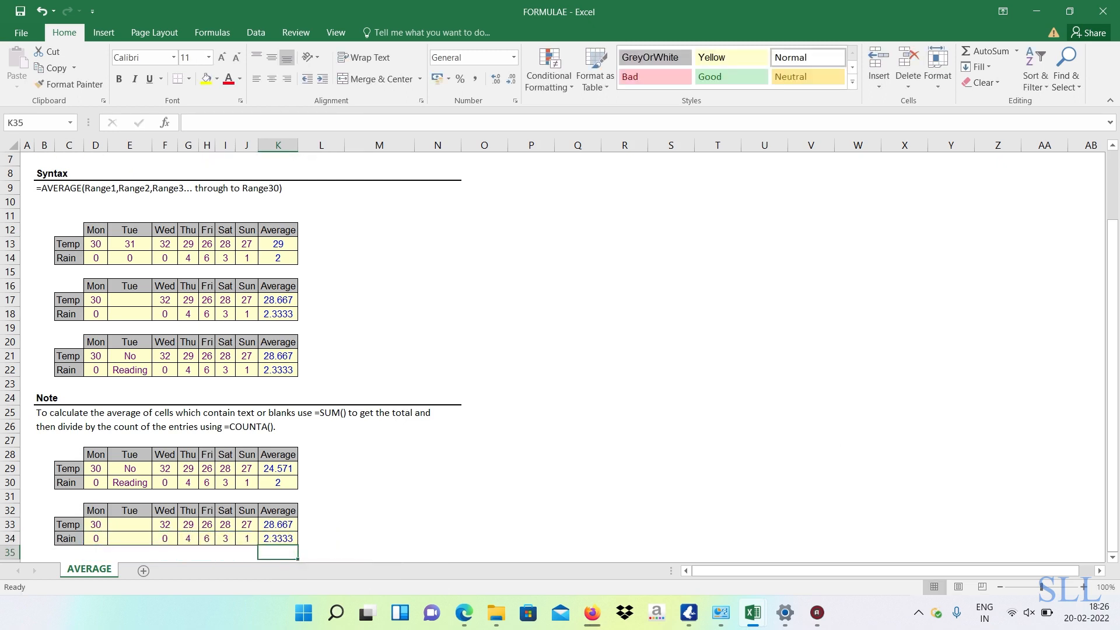